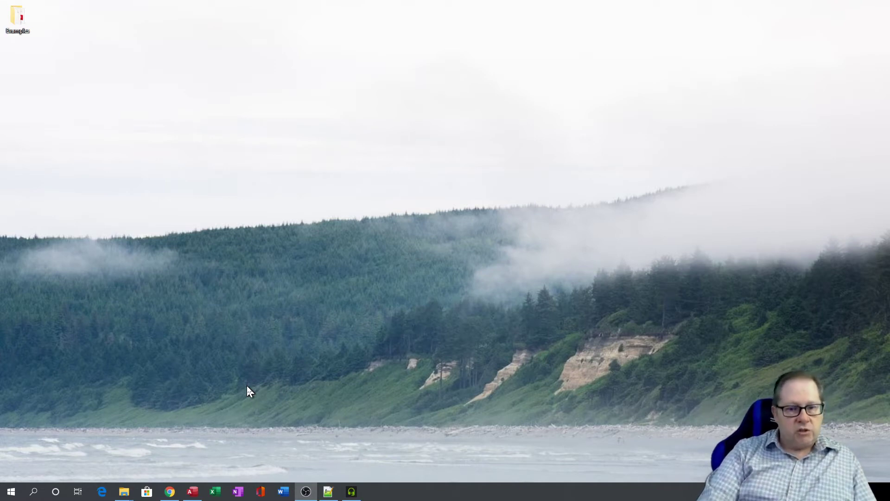
# Switch to Access and start importing the EMPLIST Excel workbook from the Examples folder into a new table
pyautogui.click(193, 492)
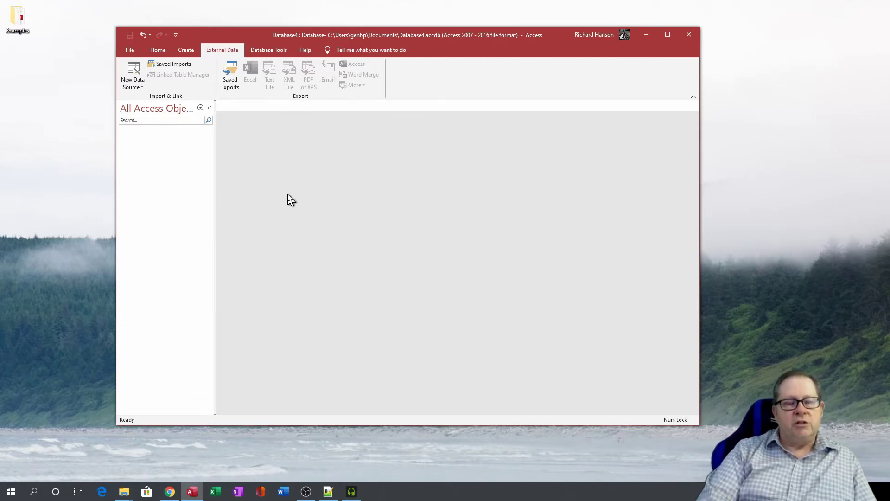
pyautogui.click(131, 86)
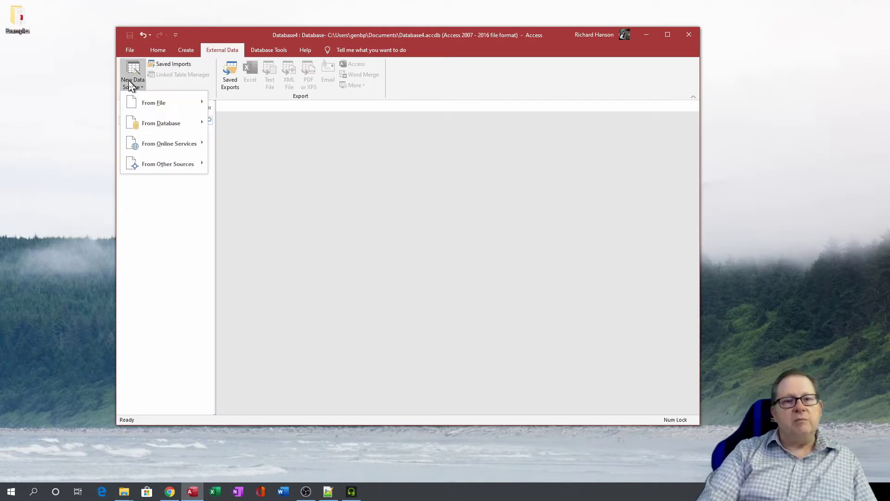
pyautogui.moveTo(172, 106)
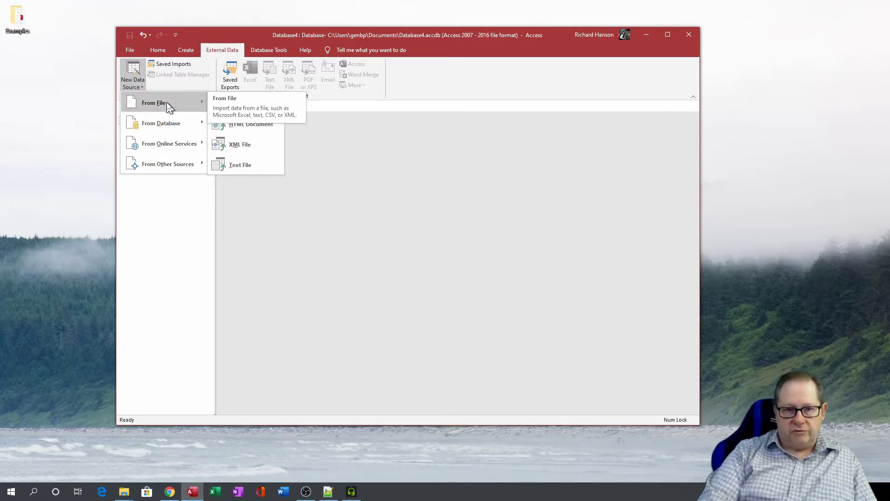
pyautogui.click(239, 106)
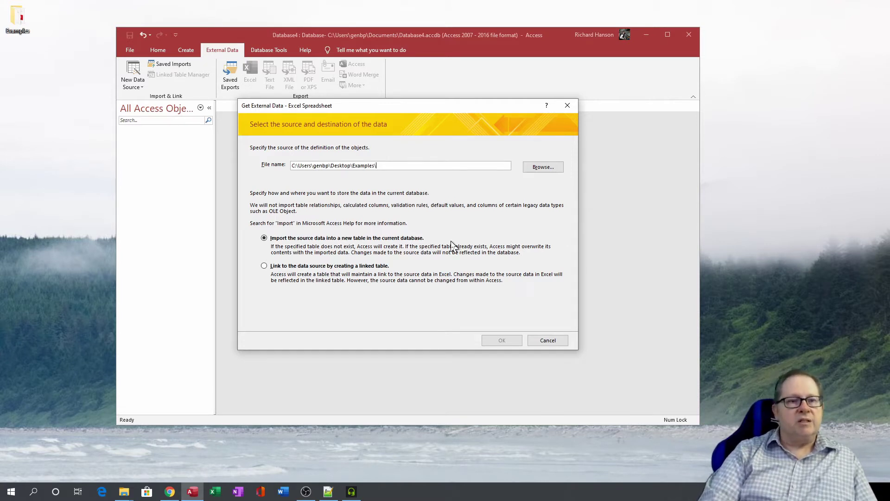
pyautogui.click(545, 168)
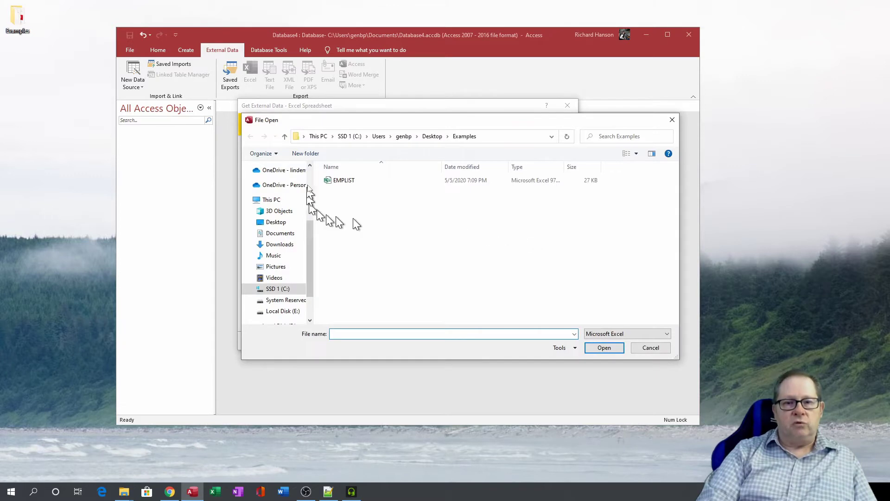
pyautogui.click(351, 183)
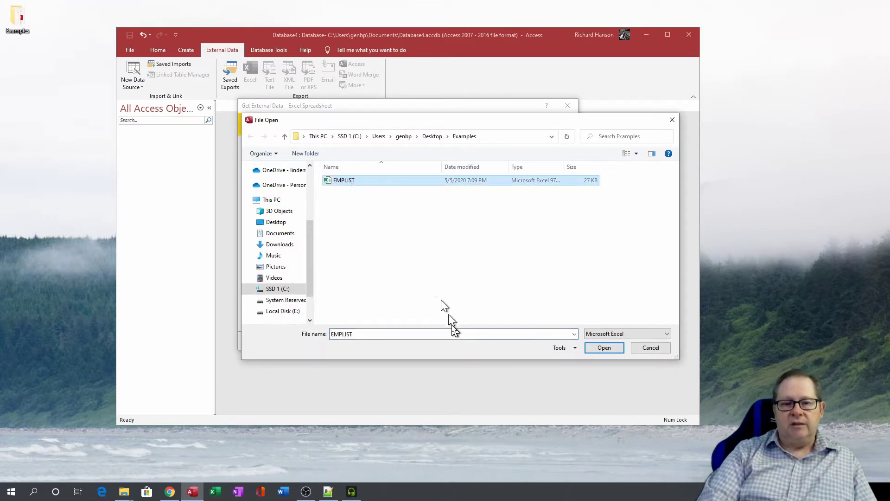
pyautogui.click(604, 349)
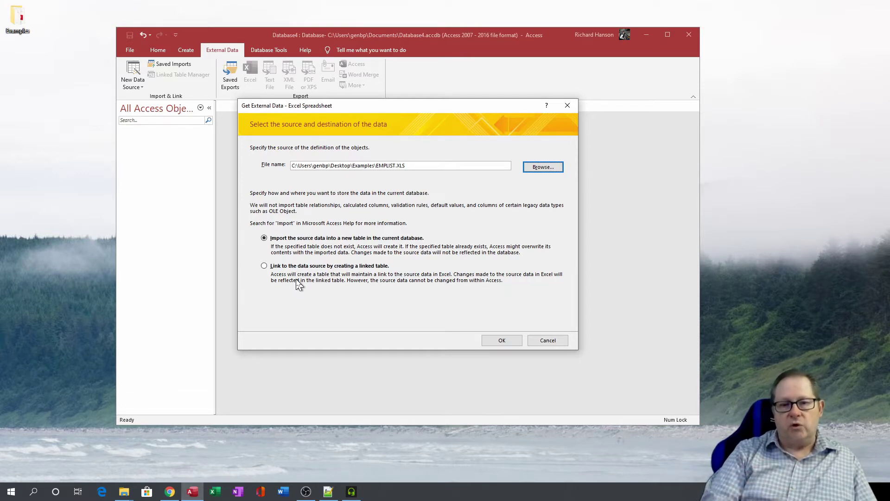
pyautogui.click(499, 340)
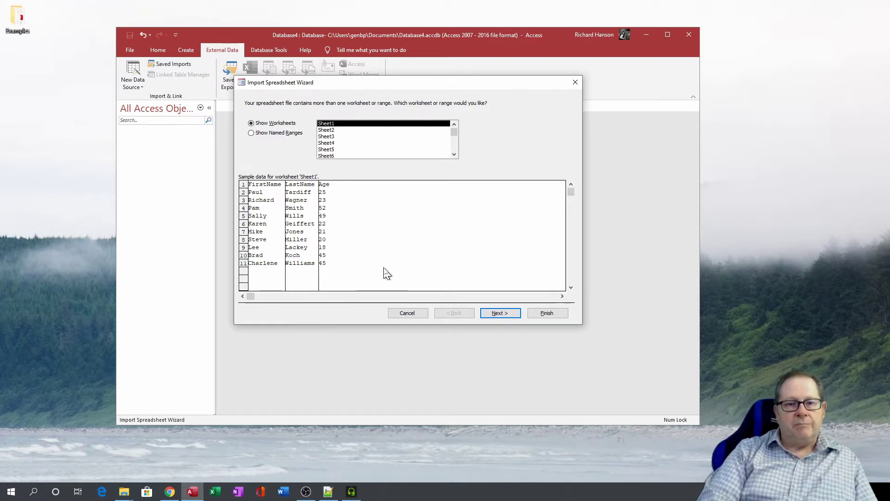
# Import Sheet1 with its first row as column headings, and rename the two name fields First Name and Last Name
pyautogui.click(500, 314)
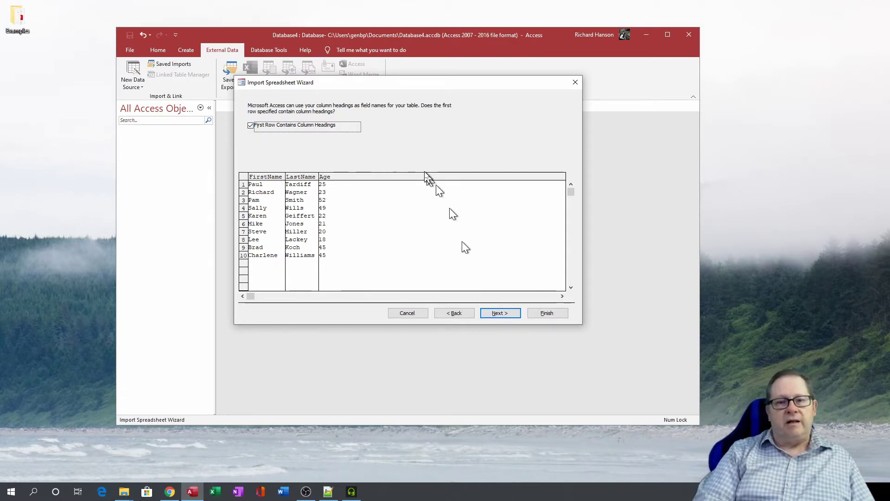
pyautogui.click(498, 314)
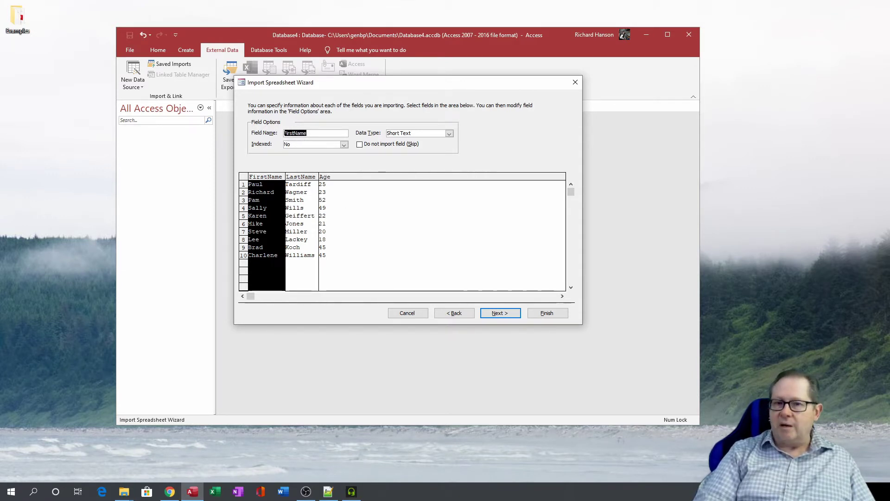
pyautogui.click(294, 133)
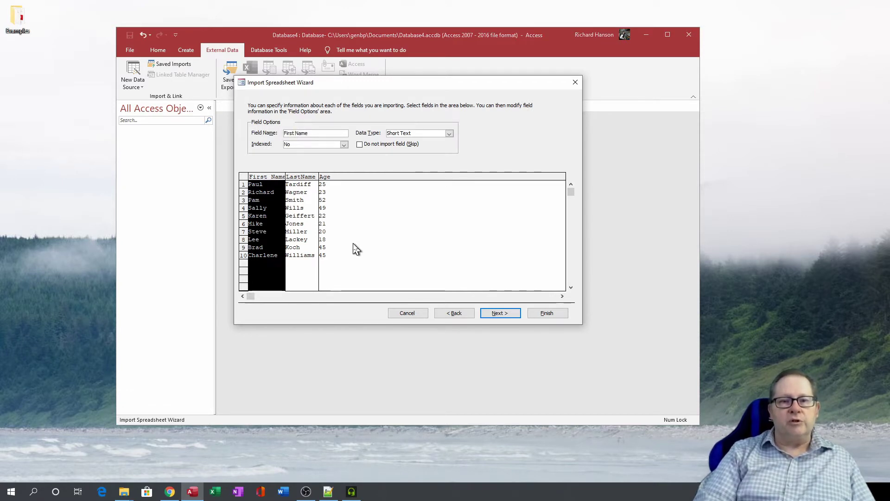
pyautogui.click(302, 178)
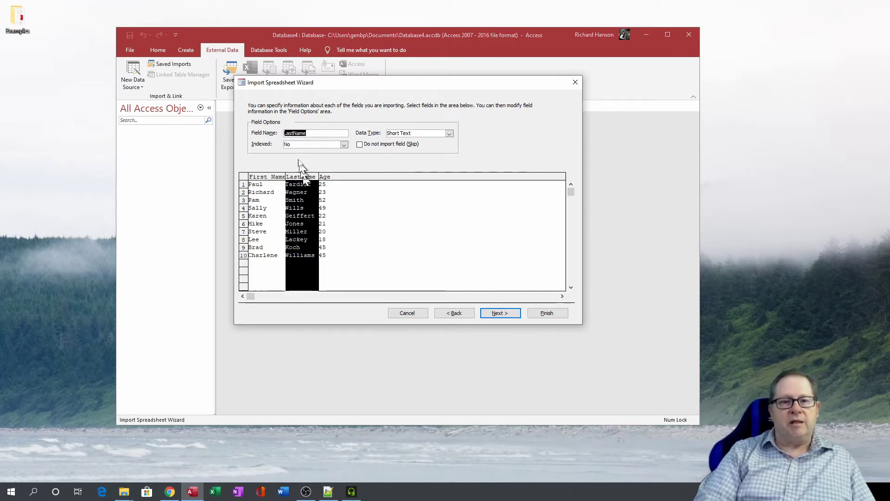
pyautogui.click(295, 133)
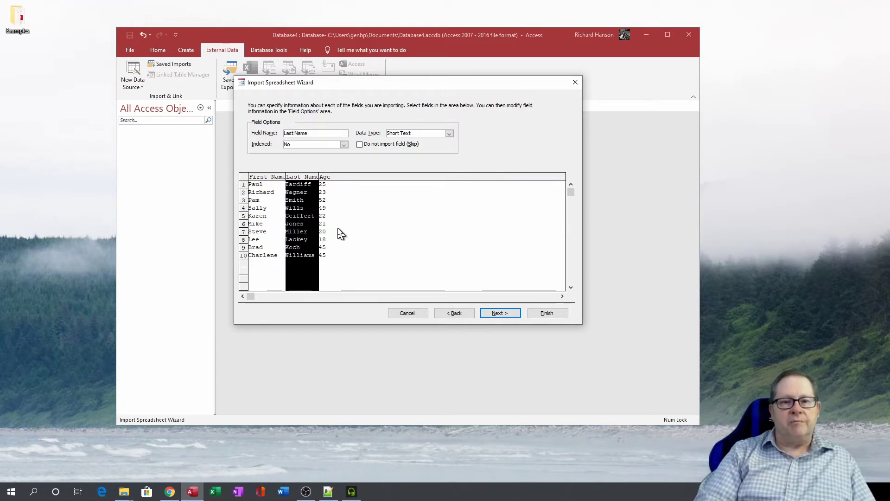
# Set the Last Name field's index to Yes (Duplicates OK) and accept the field options
pyautogui.click(269, 178)
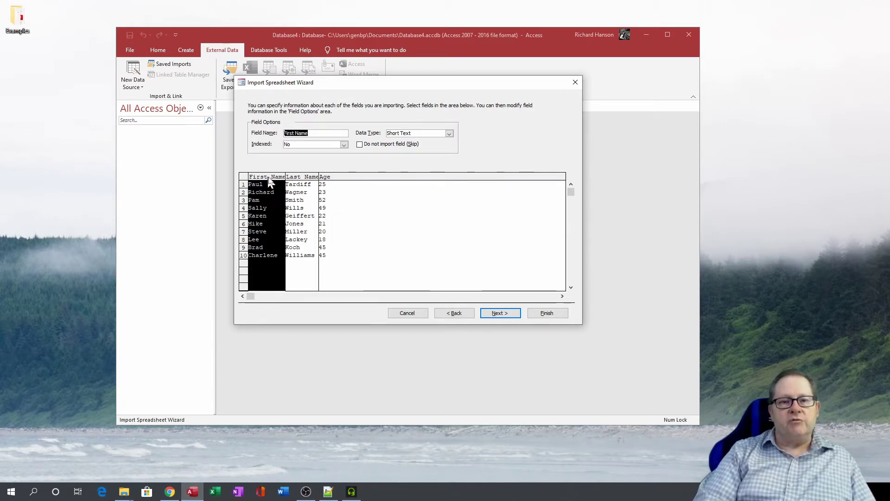
pyautogui.click(302, 181)
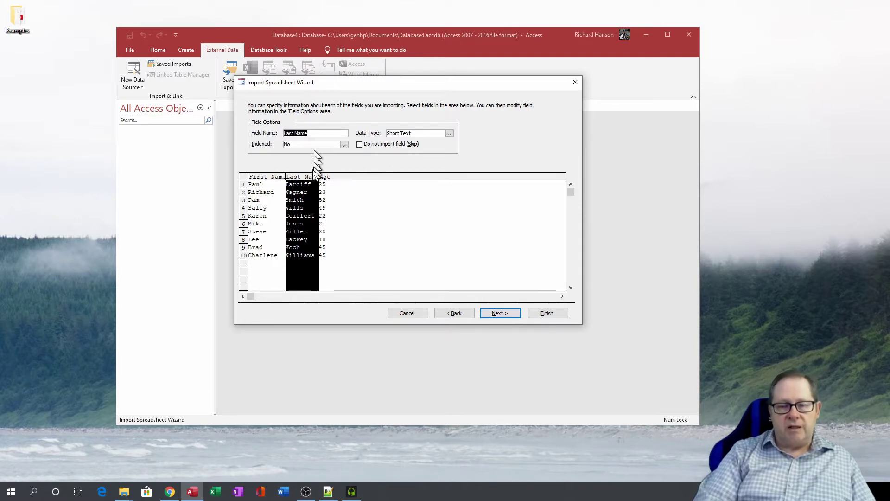
pyautogui.click(344, 145)
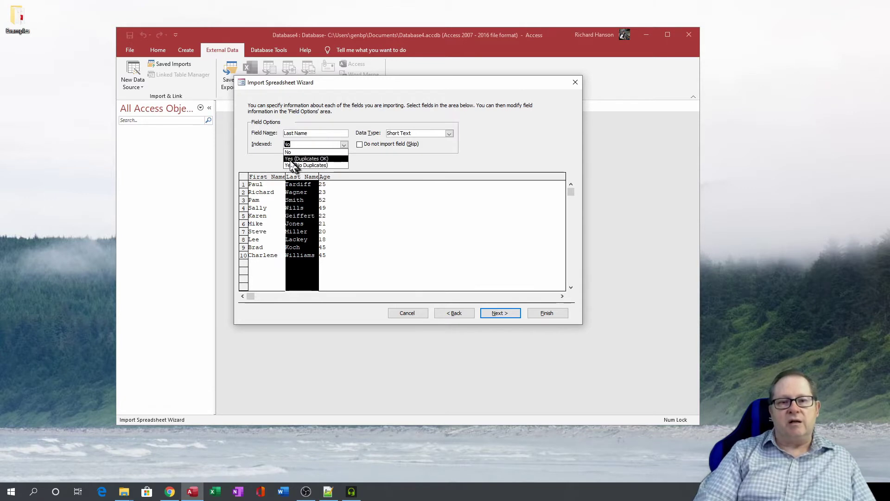
pyautogui.click(322, 159)
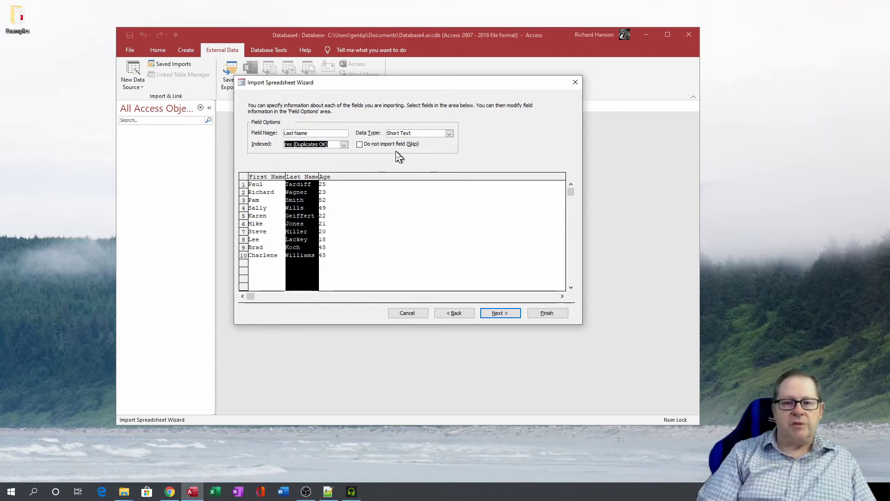
pyautogui.click(500, 314)
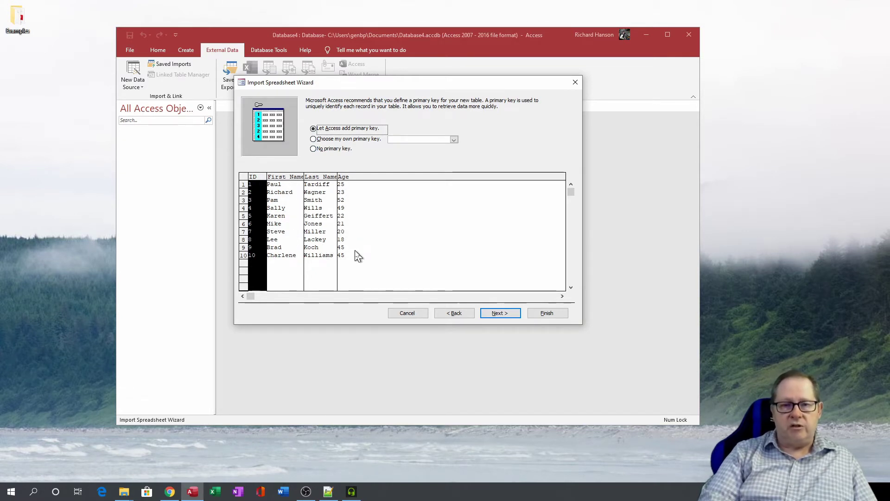
# Let Access add the primary key and import the data to a table named tblEmployeeList
pyautogui.click(501, 313)
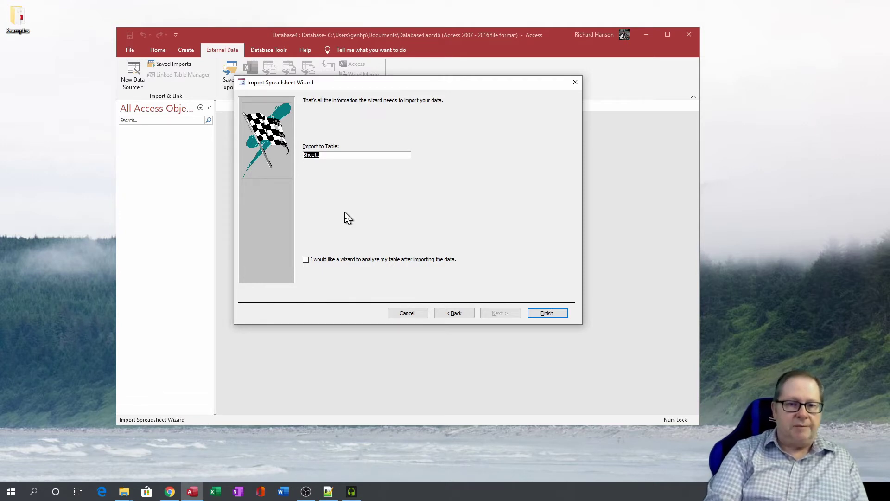
pyautogui.write('t')
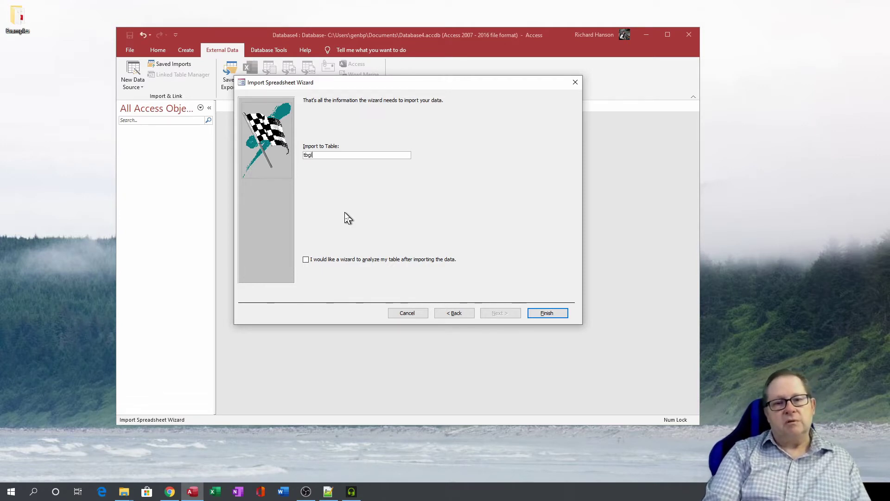
pyautogui.write('blEmployeeList')
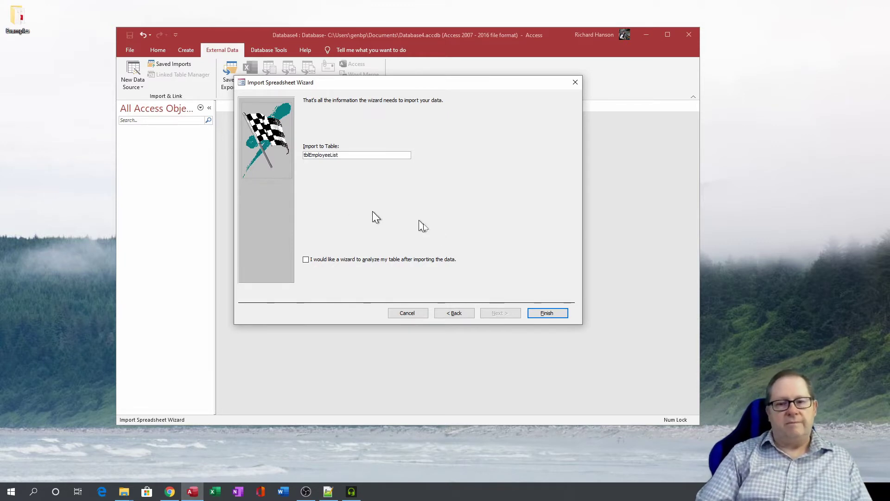
pyautogui.click(548, 314)
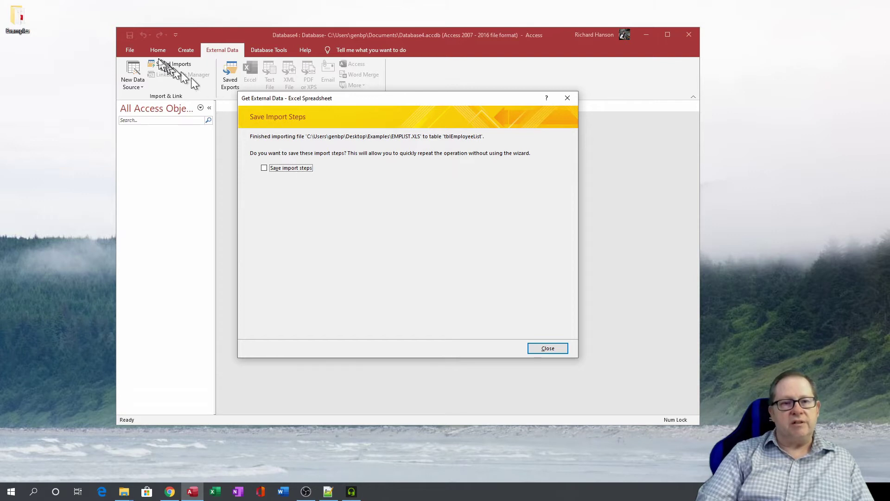
# Save the import steps under the name Import-EMPLIST, without a description or Outlook task
pyautogui.click(263, 169)
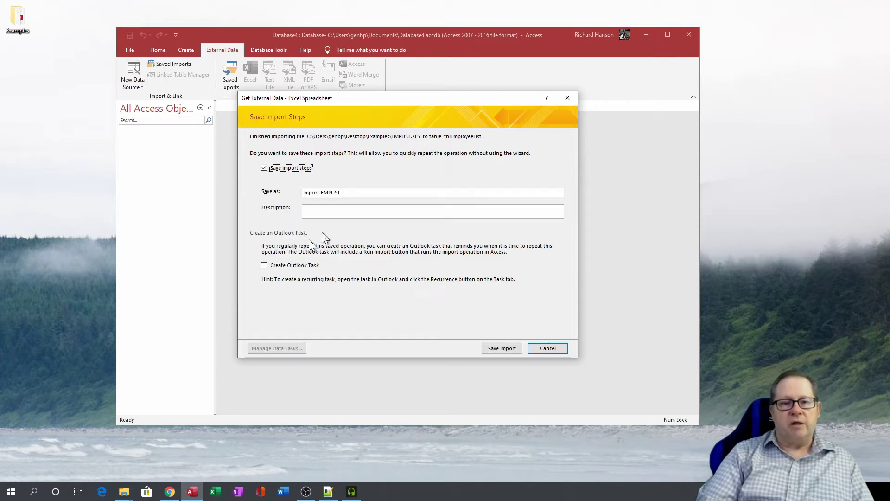
pyautogui.moveTo(348, 192); pyautogui.dragTo(306, 187)
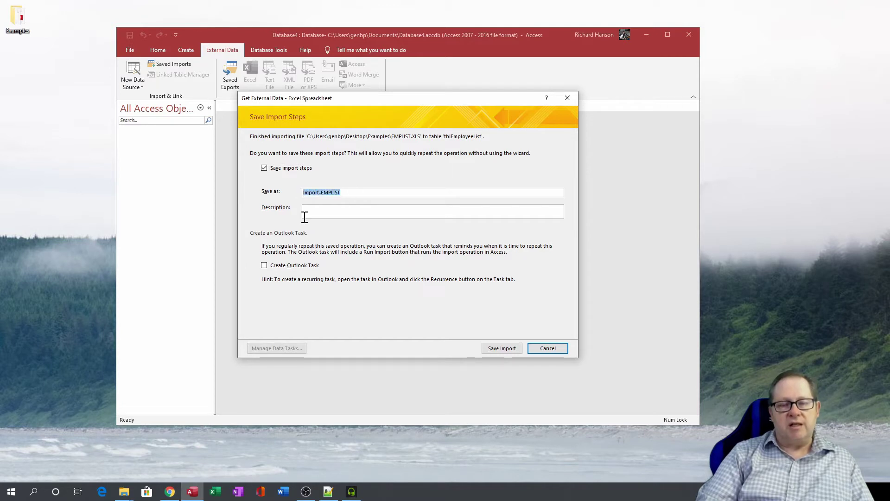
pyautogui.doubleClick(333, 192)
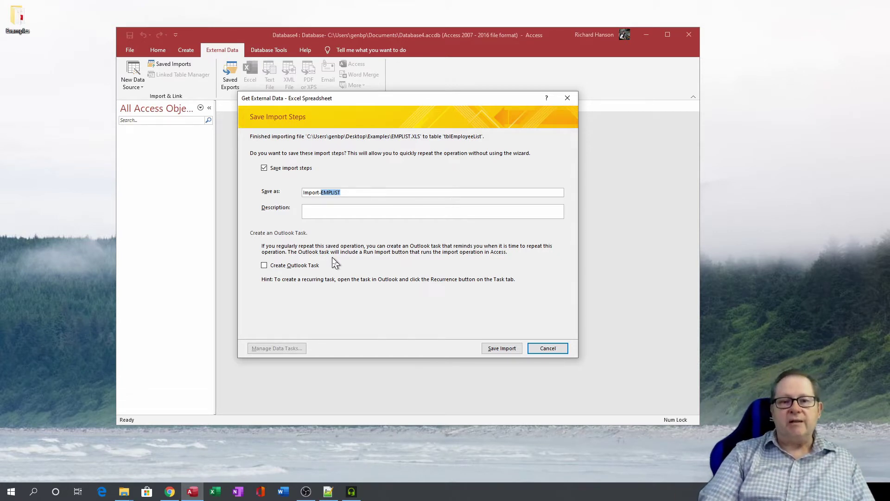
pyautogui.click(349, 193)
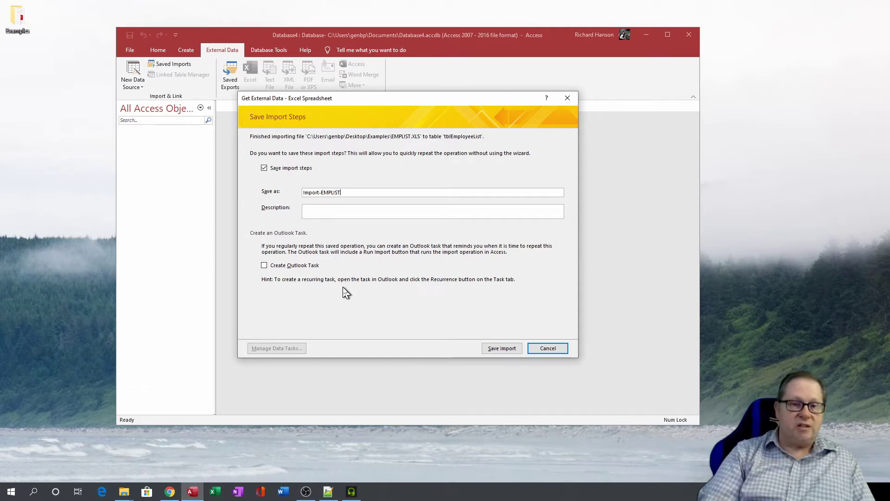
pyautogui.click(502, 349)
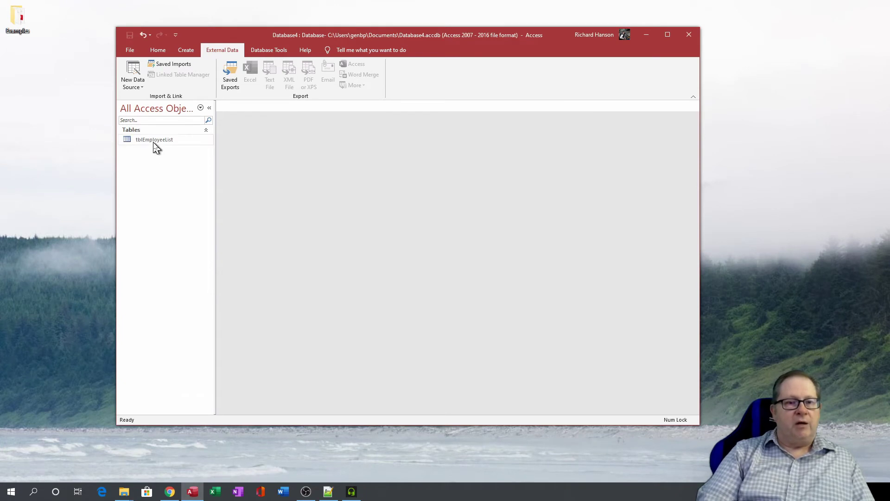
# Review the imported records in the tblEmployeeList table and close it
pyautogui.doubleClick(154, 142)
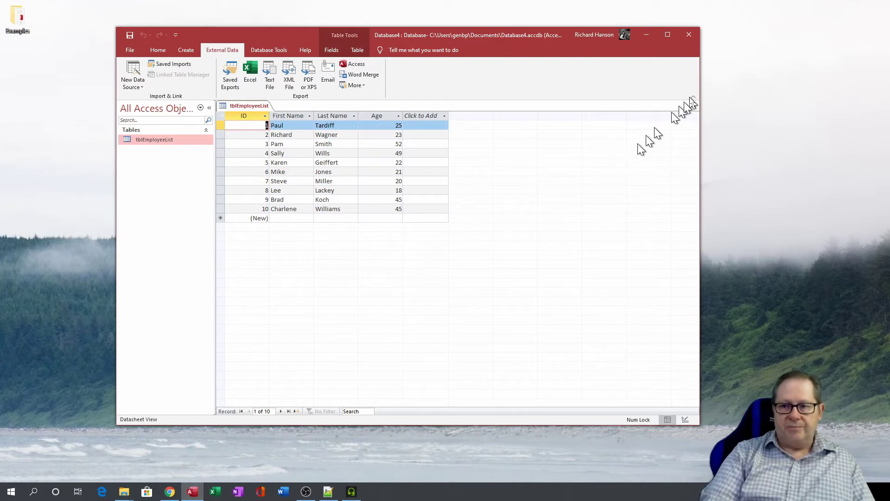
pyautogui.click(695, 110)
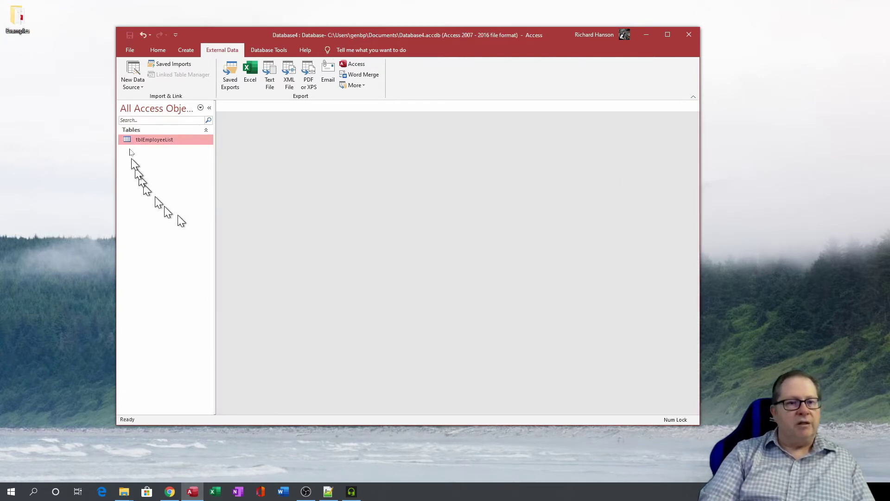
# Start an HTML document import with tblEmployees.html from the Examples folder as the source file
pyautogui.click(133, 84)
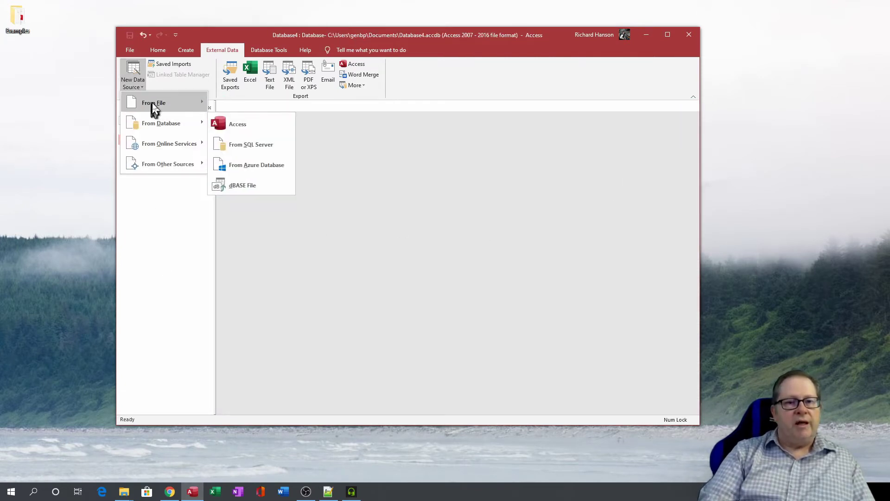
pyautogui.moveTo(155, 103)
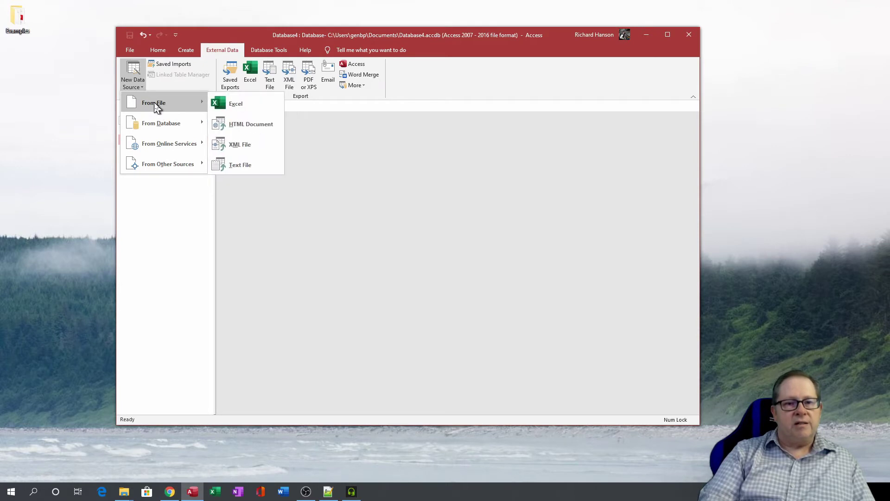
pyautogui.click(259, 125)
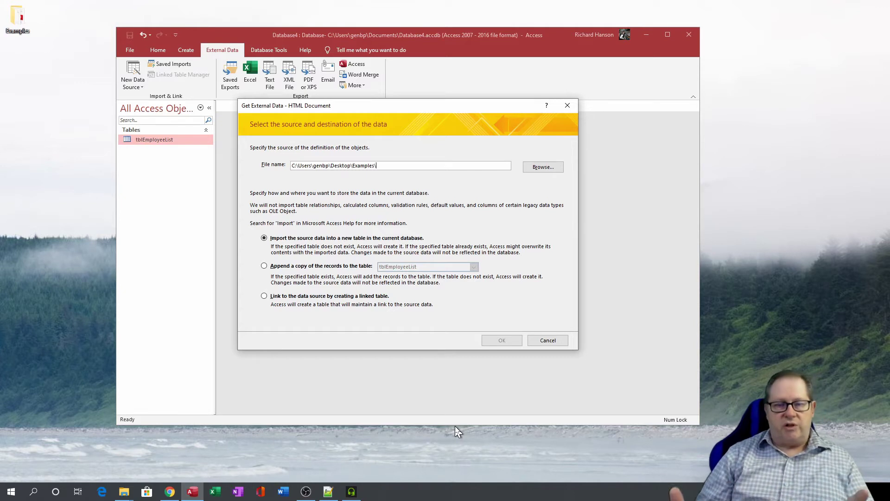
pyautogui.click(542, 168)
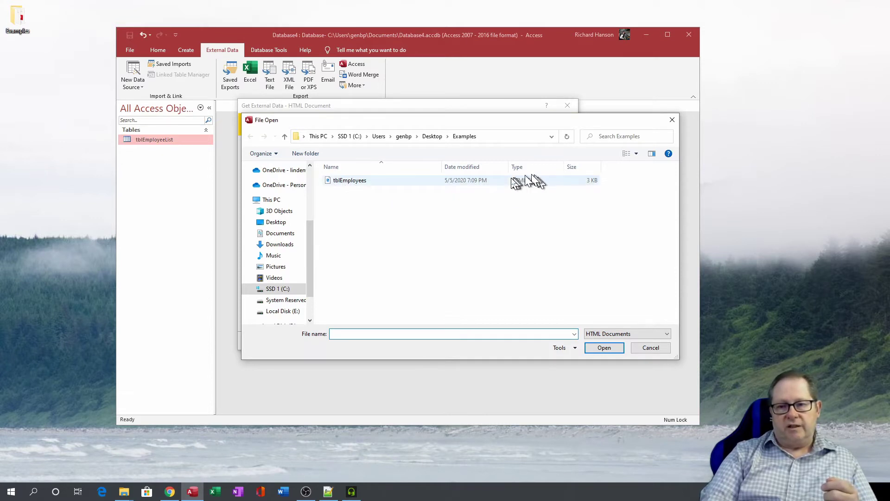
pyautogui.click(352, 183)
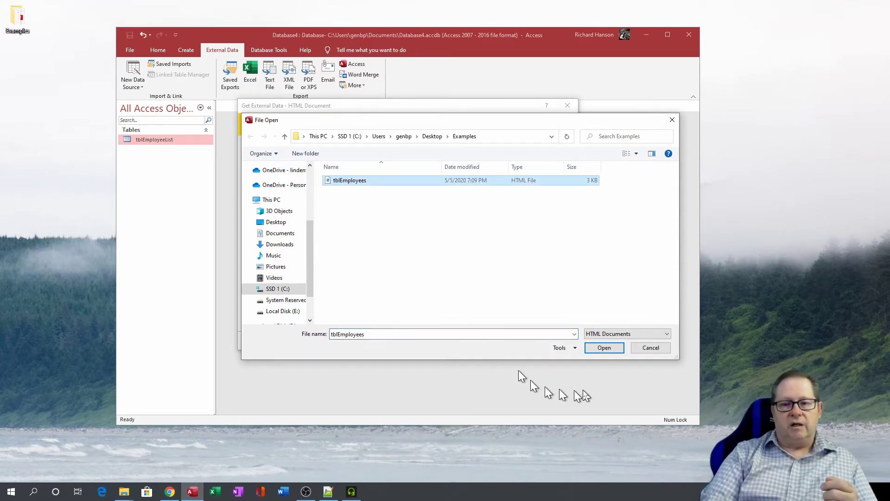
pyautogui.click(605, 349)
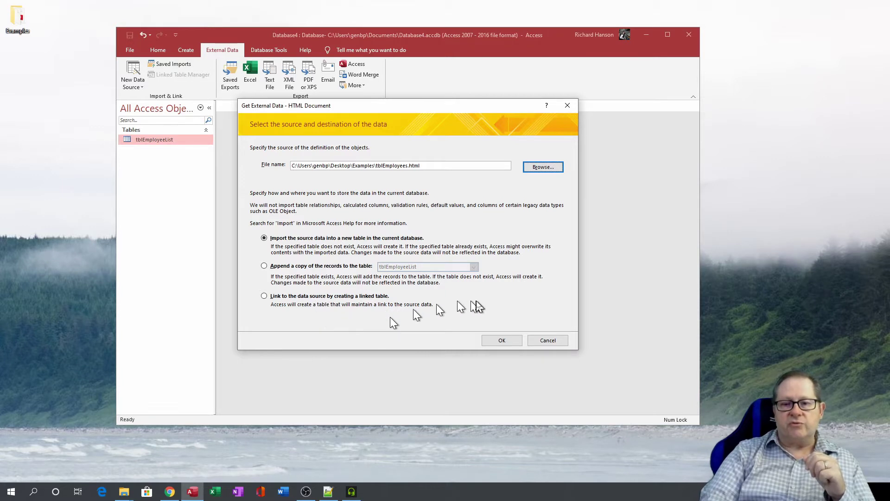
# Accept import into a new table, leave first-row column headings off, and name the first three fields ID, FirstName and LastName
pyautogui.click(502, 342)
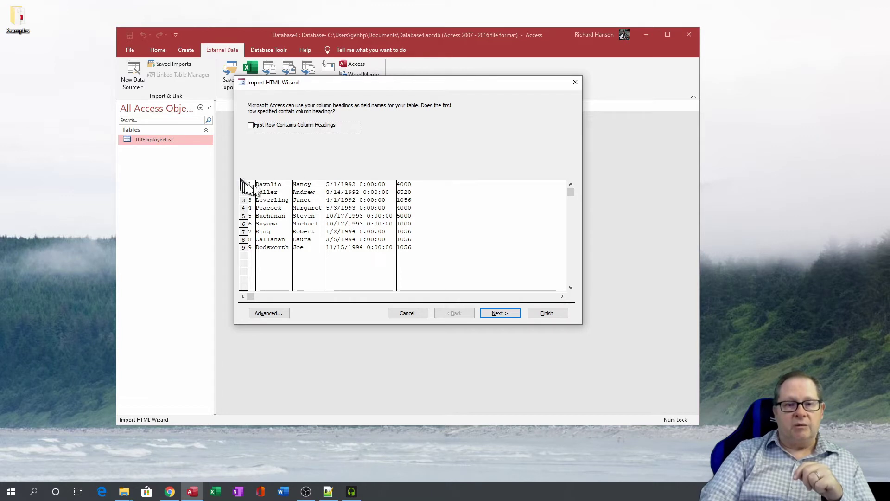
pyautogui.click(500, 313)
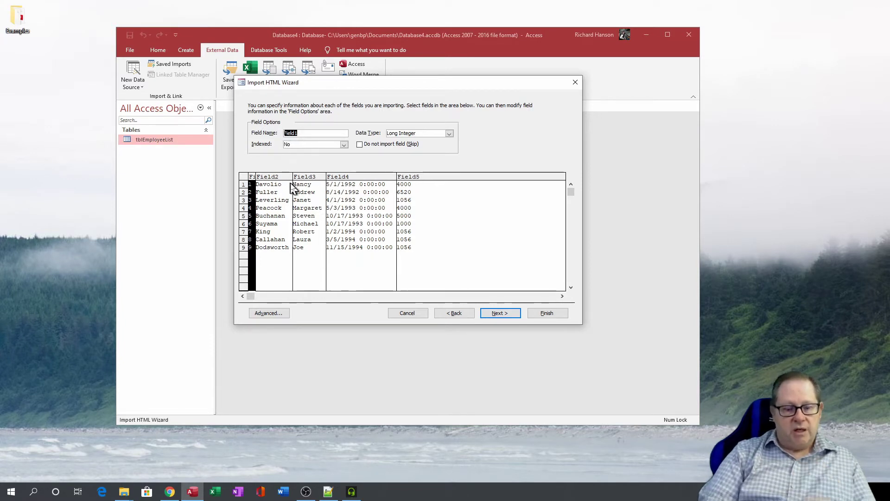
pyautogui.write('ID')
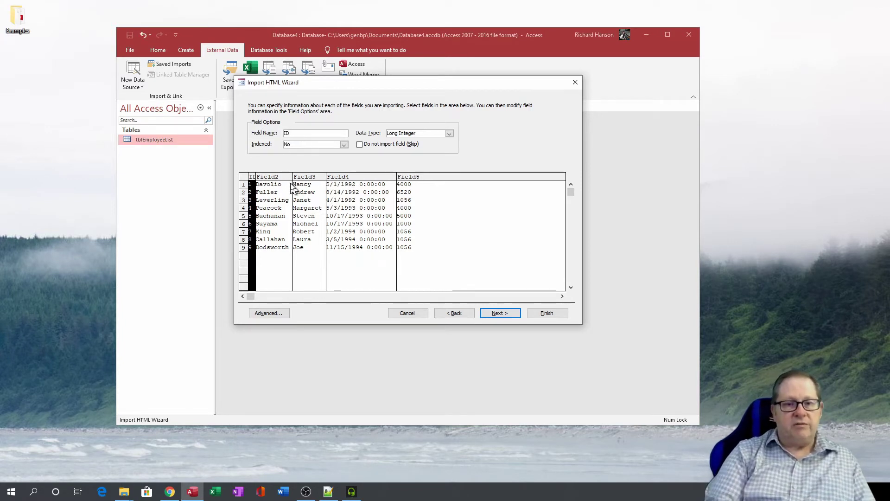
pyautogui.click(291, 181)
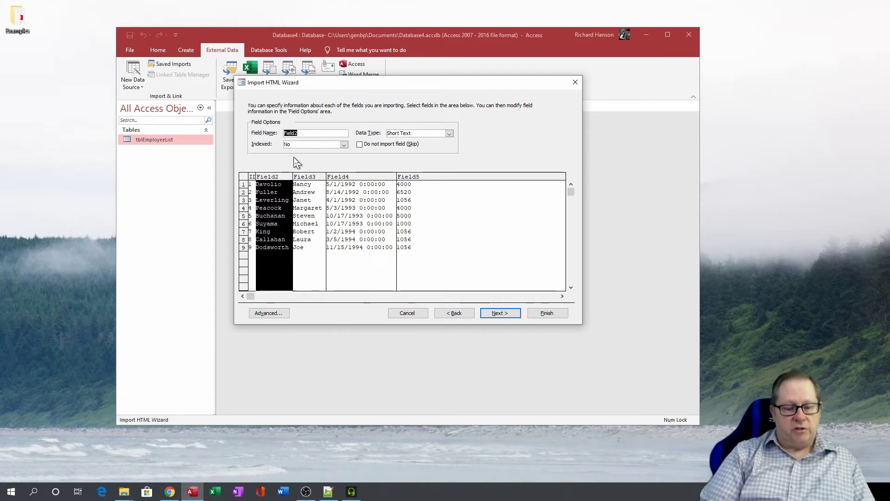
pyautogui.write('FirstNam')
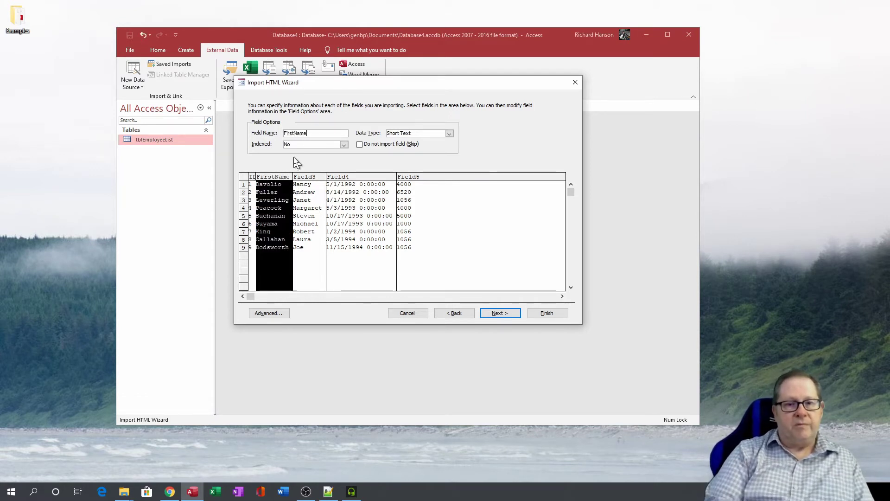
pyautogui.write('e')
pyautogui.click(310, 175)
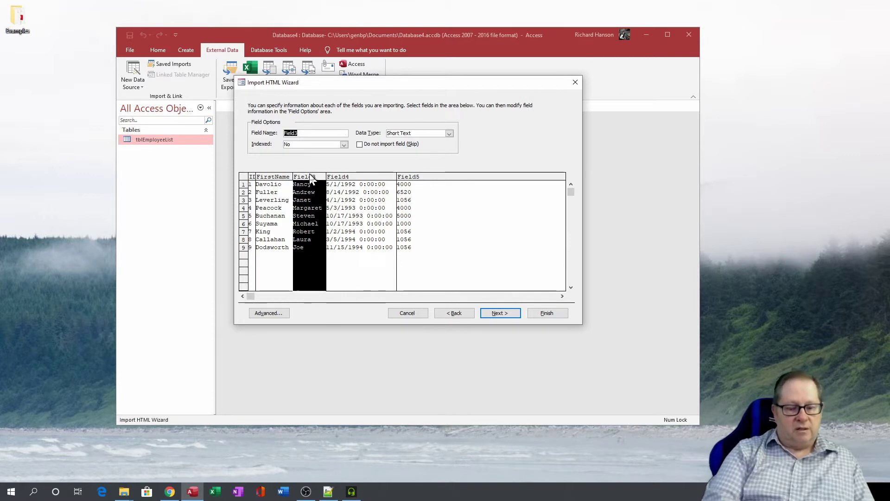
pyautogui.write('Las')
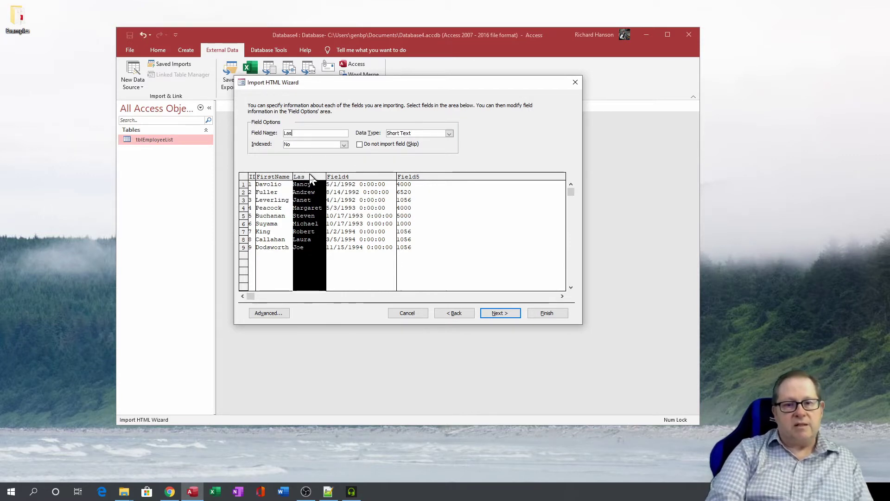
pyautogui.write('tName')
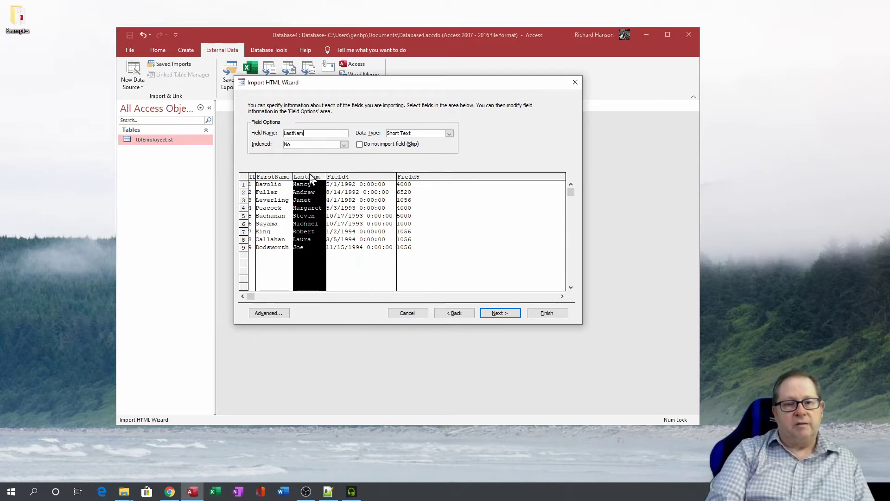
# Name the date field HireDate and the last field EmpNumber
pyautogui.click(373, 179)
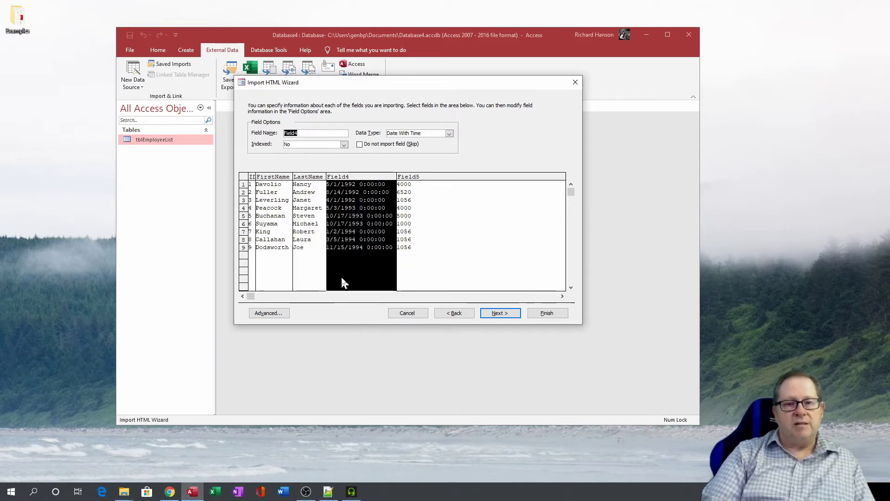
pyautogui.write('HireDate')
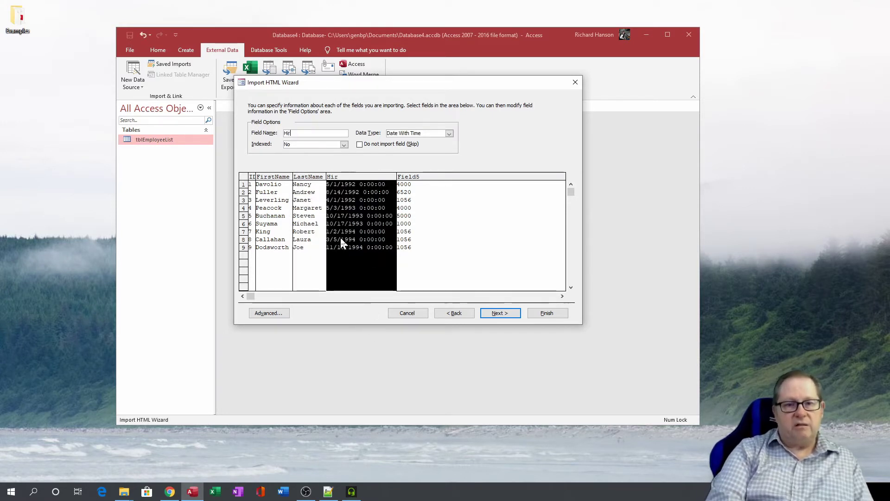
pyautogui.click(412, 187)
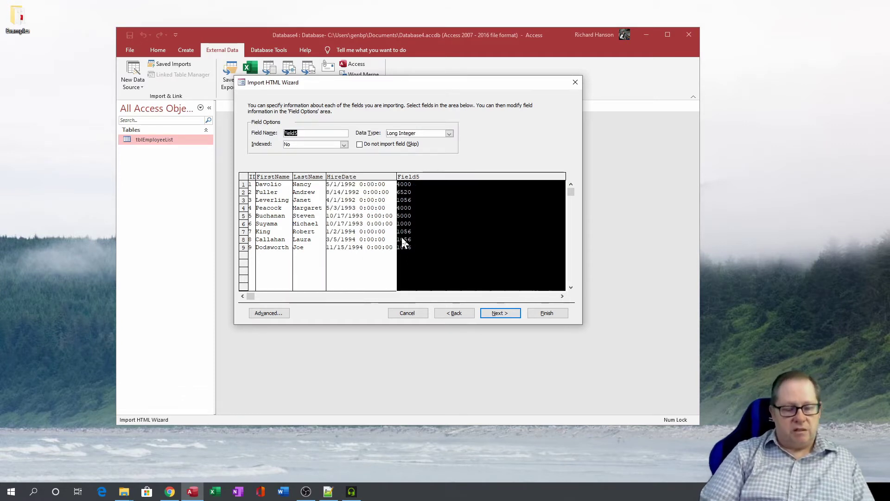
pyautogui.write('Emp')
pyautogui.write('Number')
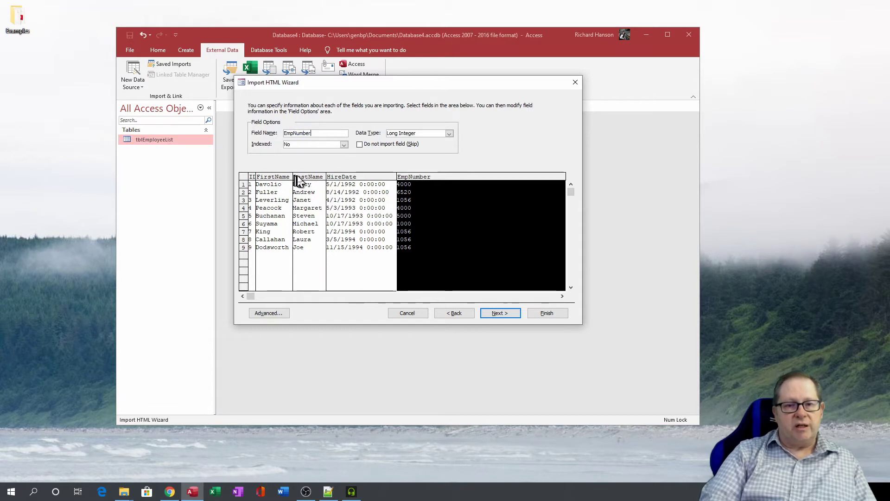
# Set the LastName field's indexing to Yes (Duplicates OK) and accept the field options
pyautogui.click(310, 183)
pyautogui.click(344, 144)
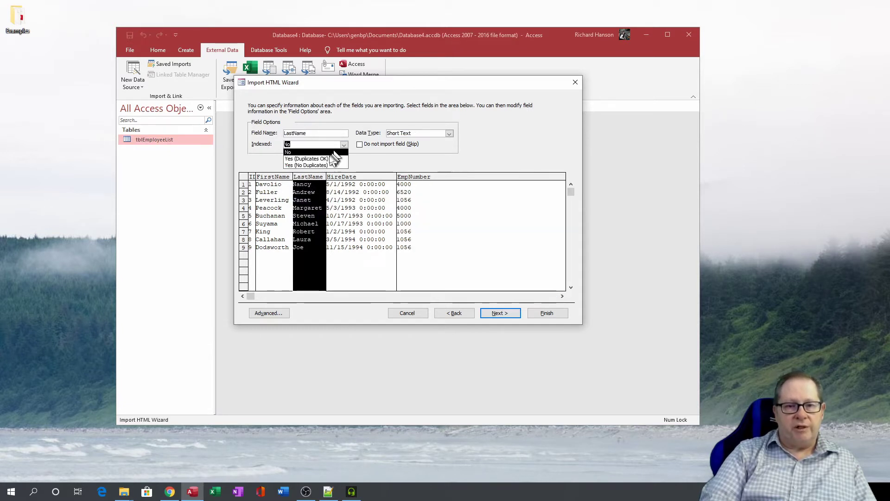
pyautogui.click(306, 158)
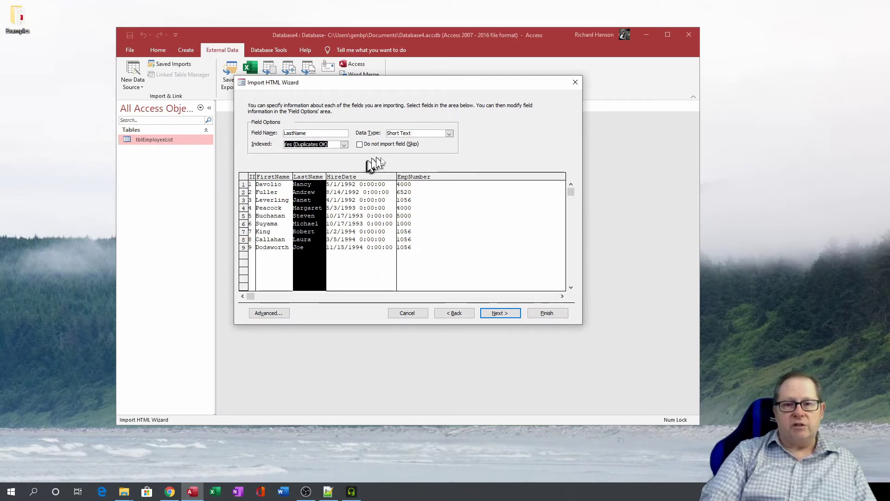
pyautogui.click(504, 313)
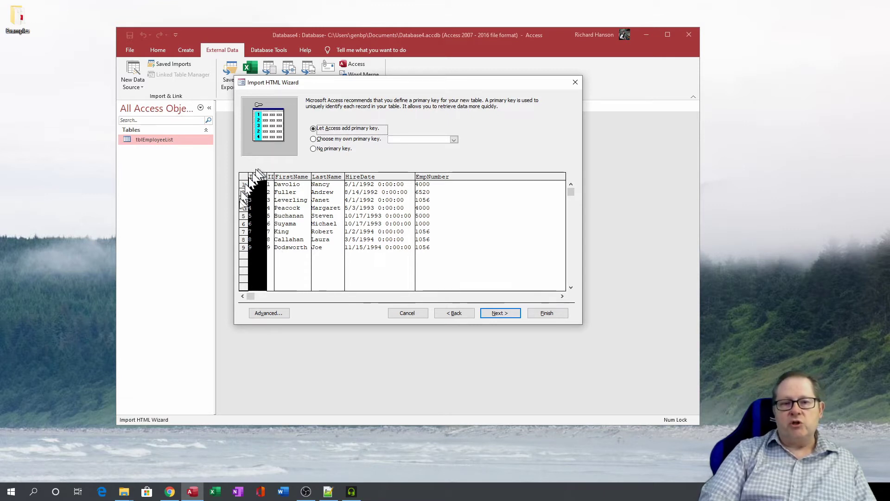
# Choose the ID field as the primary key and import the data to a table named tblEmployees
pyautogui.click(314, 139)
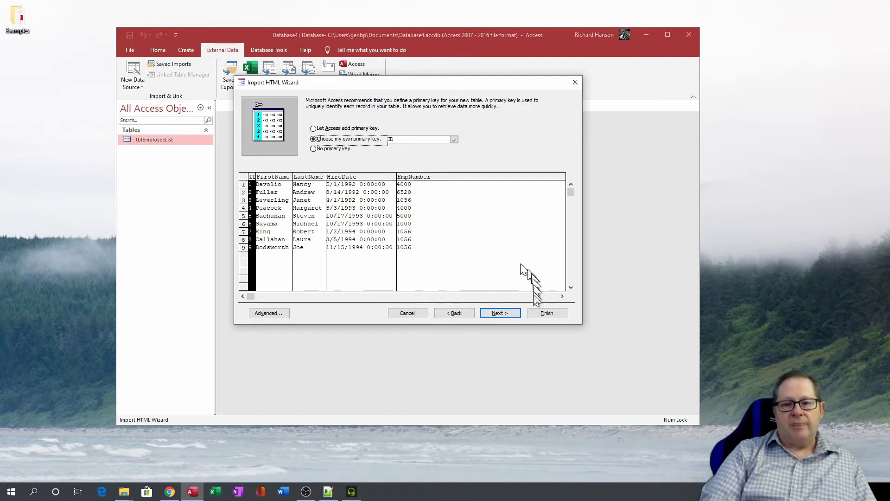
pyautogui.click(509, 315)
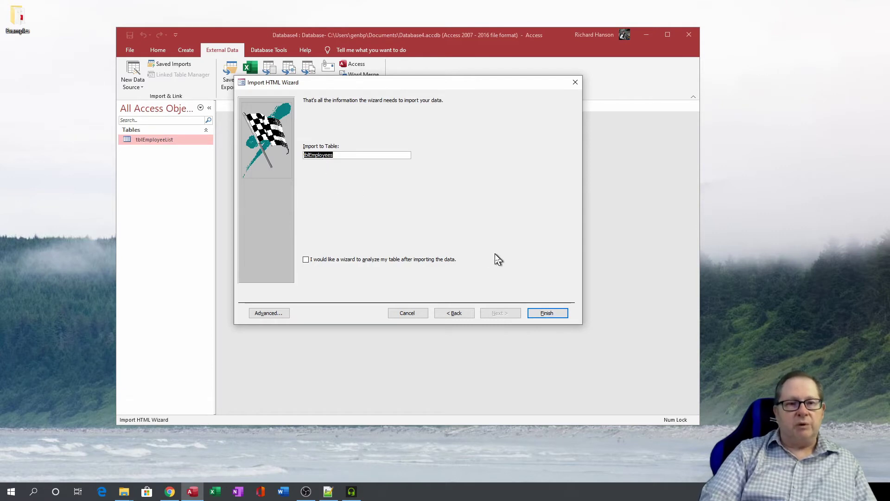
pyautogui.click(548, 314)
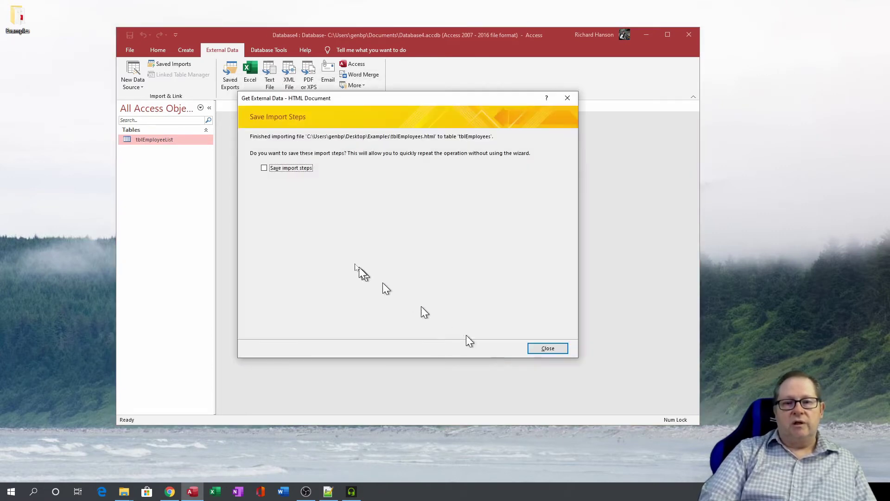
# Save the import steps under the name Import-tblEmployees and review the list of saved imports
pyautogui.click(264, 169)
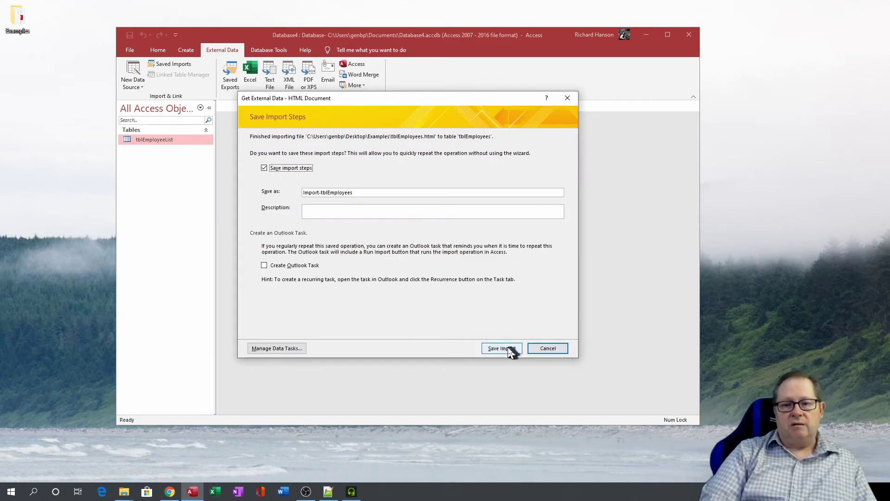
pyautogui.click(510, 349)
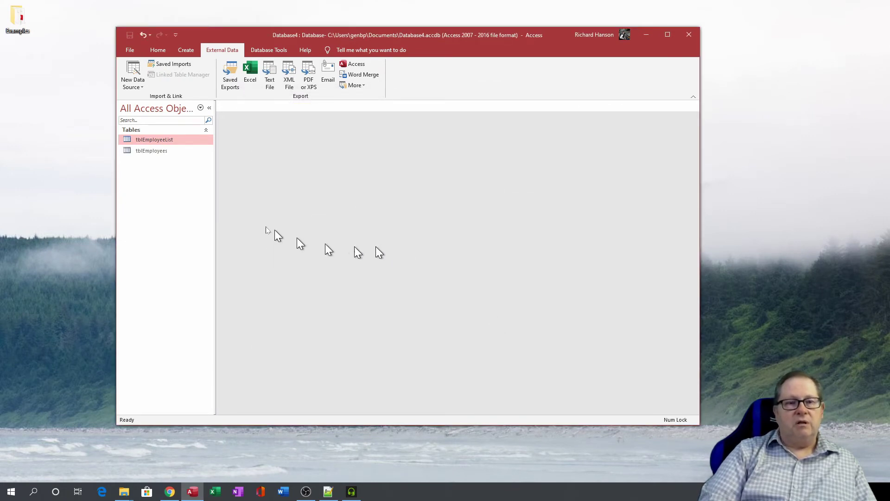
pyautogui.click(167, 65)
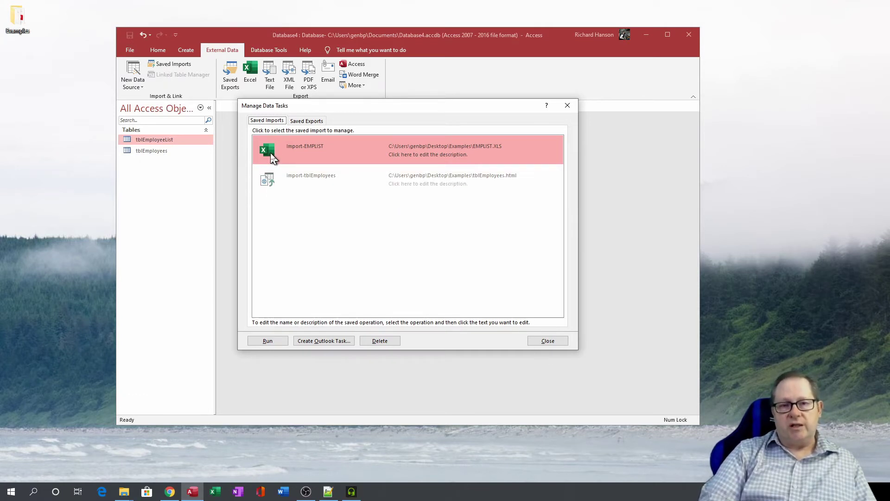
pyautogui.click(541, 342)
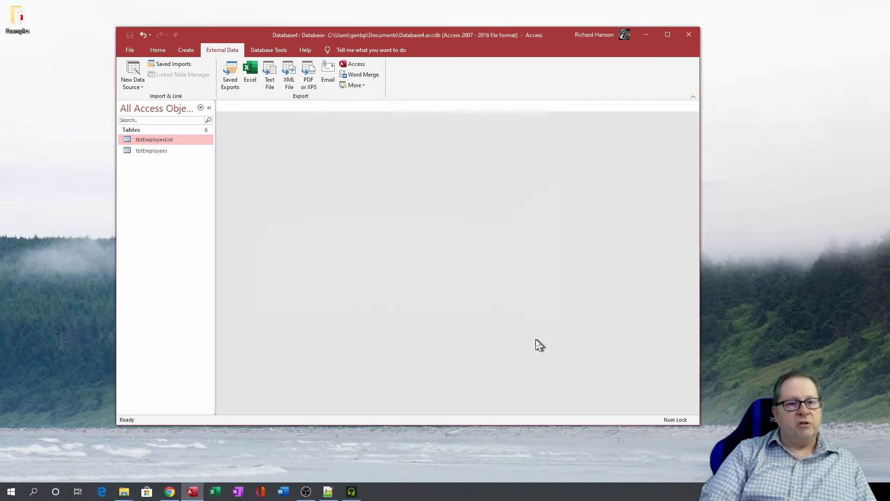
# Start an XML file import with tblDepartments_complete.xml from the Examples folder as the source file
pyautogui.click(133, 83)
pyautogui.moveTo(151, 103)
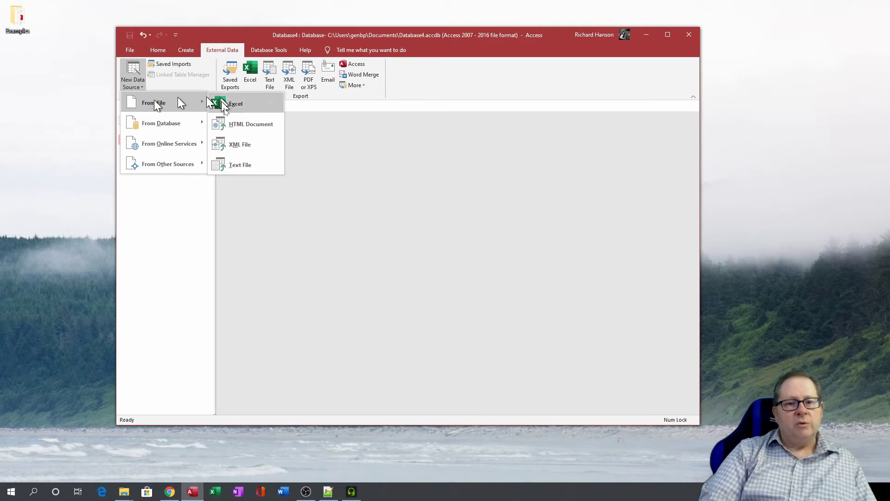
pyautogui.click(262, 147)
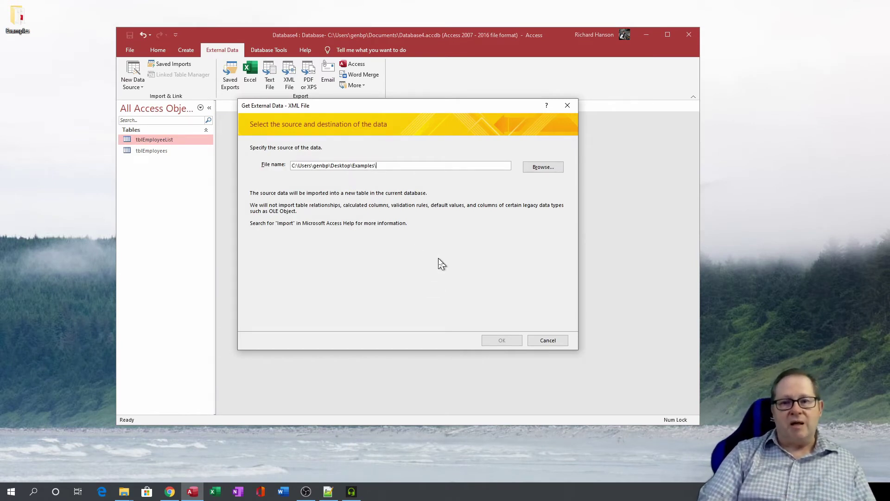
pyautogui.click(543, 167)
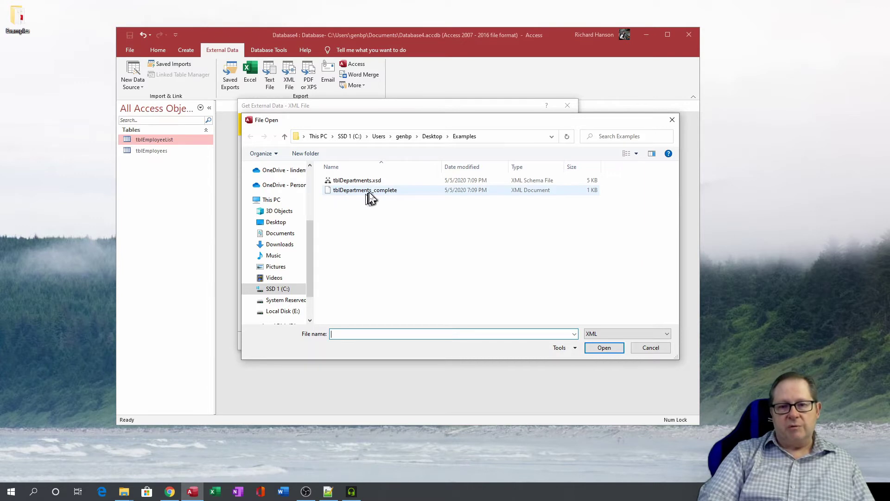
pyautogui.click(364, 195)
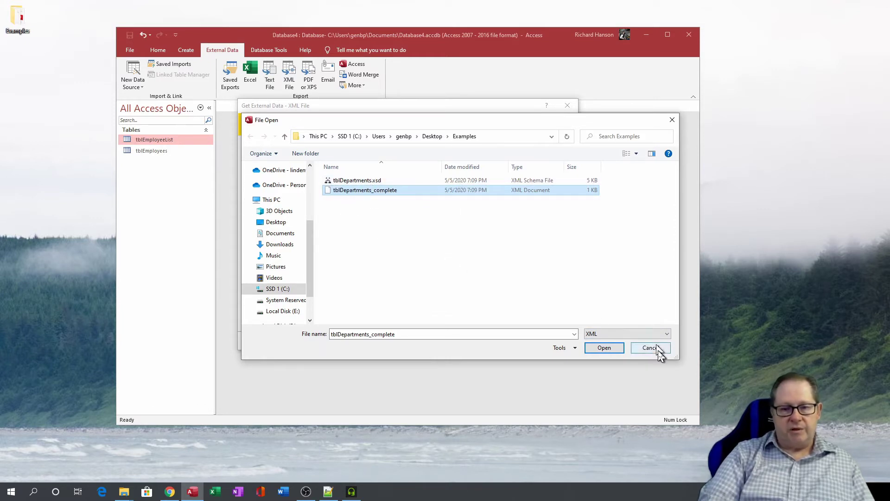
pyautogui.click(605, 349)
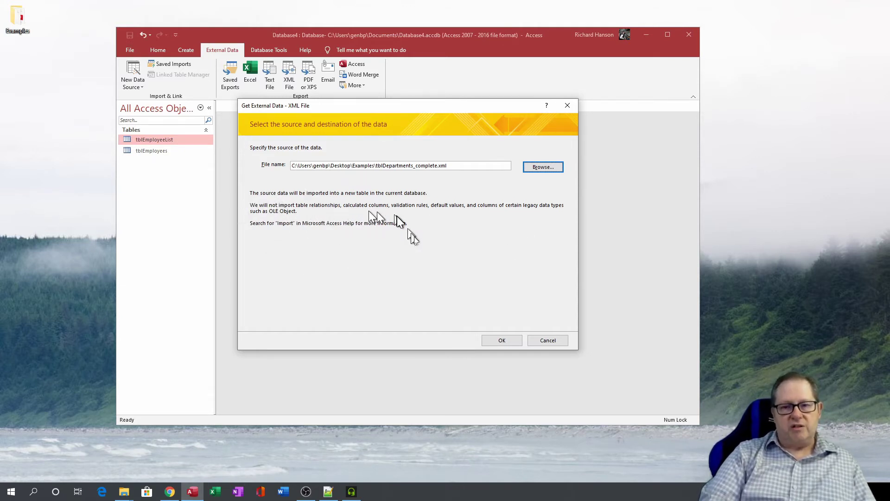
pyautogui.click(538, 170)
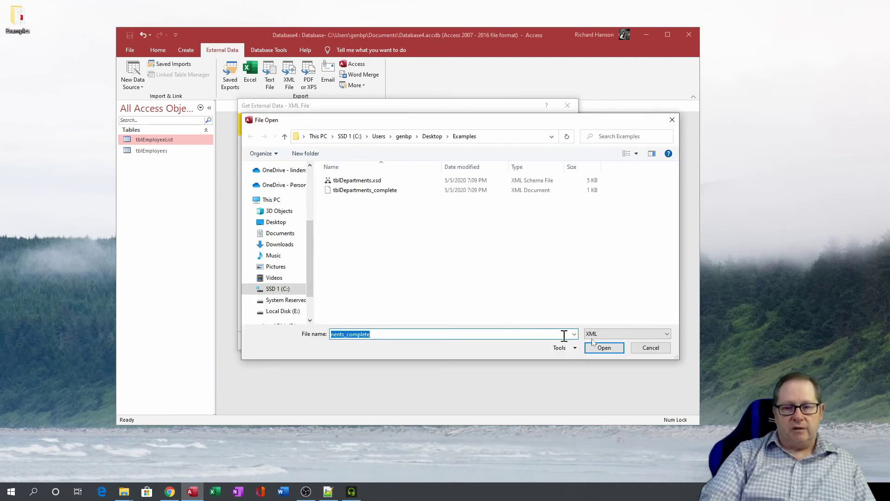
pyautogui.click(667, 347)
# Import the structure and data of tblDepartments and save the import steps as Import-tblDepartments_complete
pyautogui.click(517, 342)
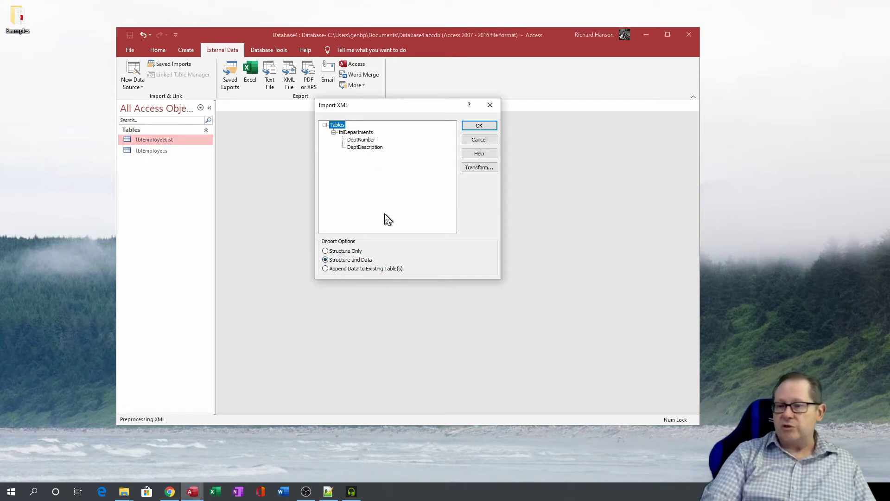
pyautogui.click(479, 125)
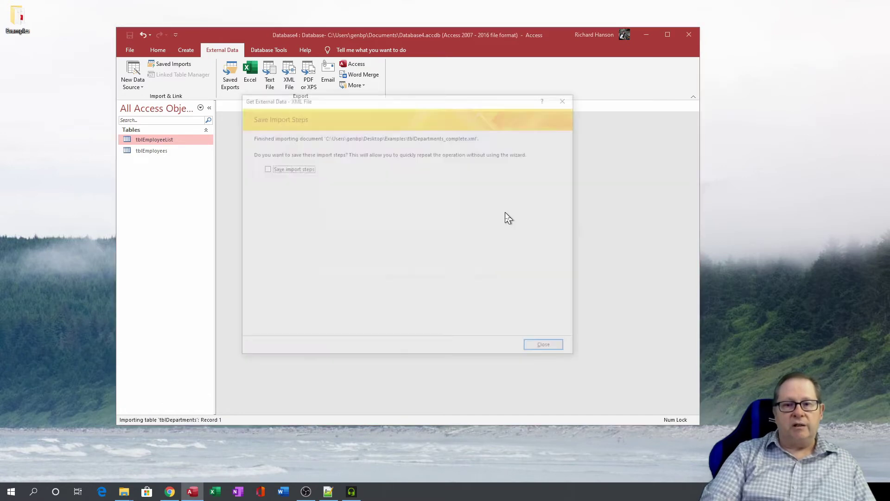
pyautogui.click(266, 168)
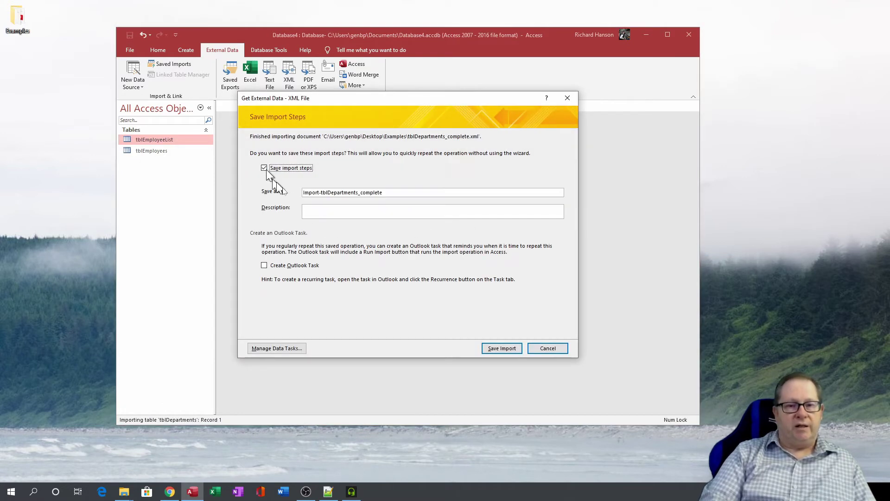
pyautogui.click(504, 351)
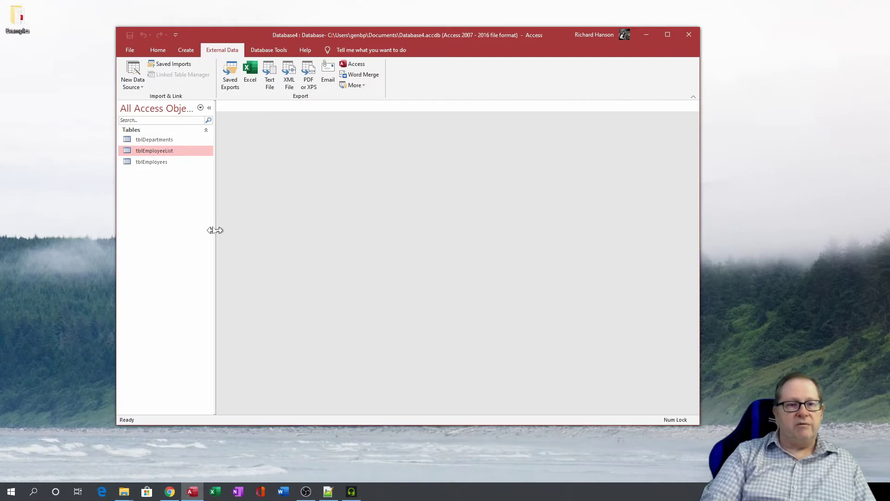
# Open the tblDepartments table and compare its records with the source file tblDepartments_complete in the Examples folder
pyautogui.doubleClick(153, 140)
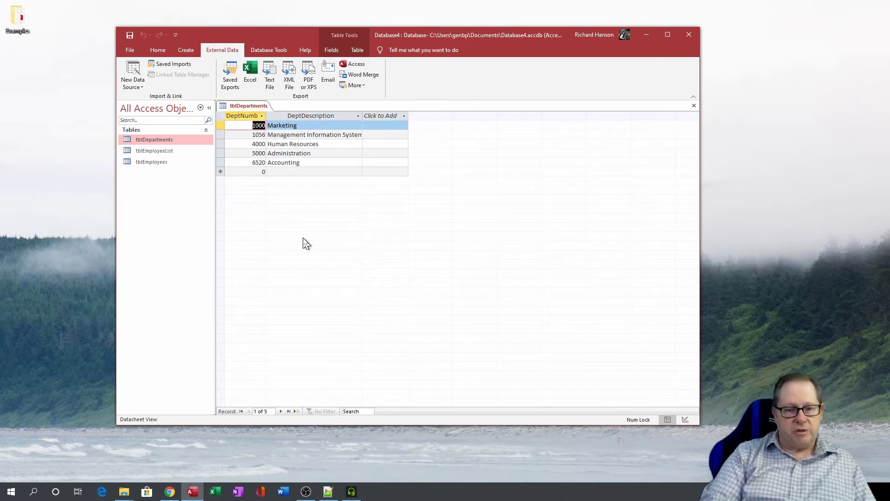
pyautogui.doubleClick(17, 17)
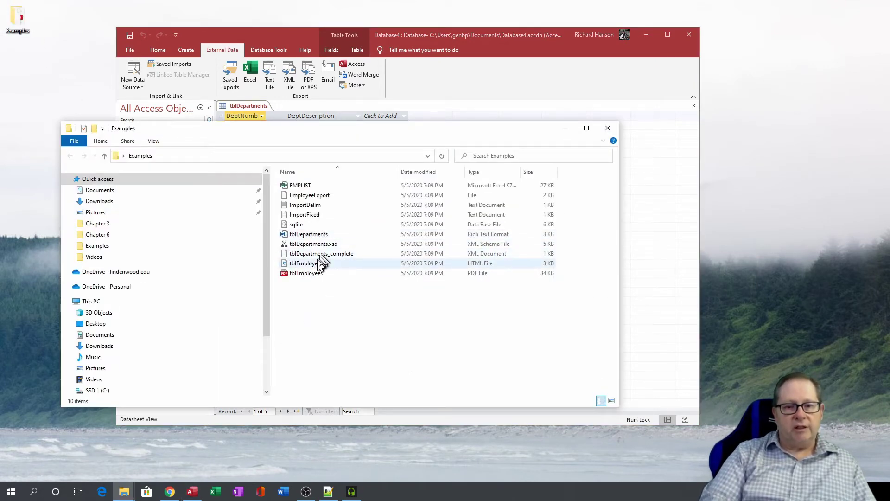
pyautogui.click(320, 255)
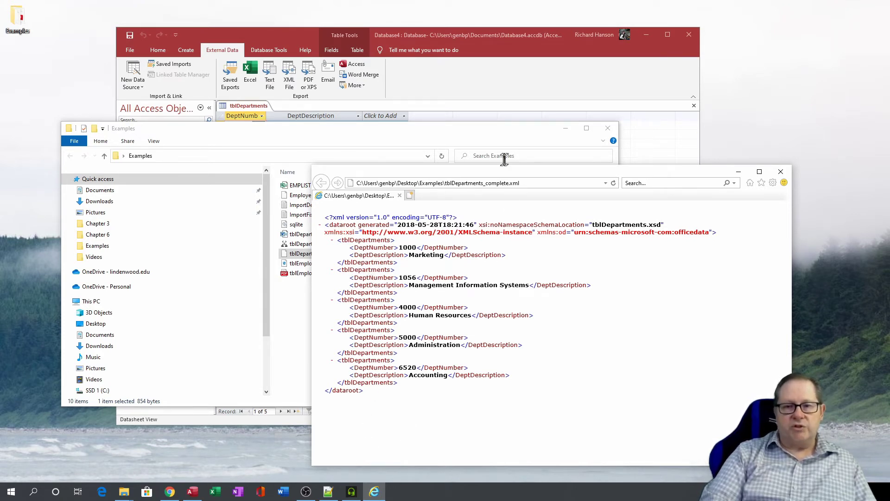
# Compare the tblDepartments table with its XML source file side by side and close both
pyautogui.click(567, 128)
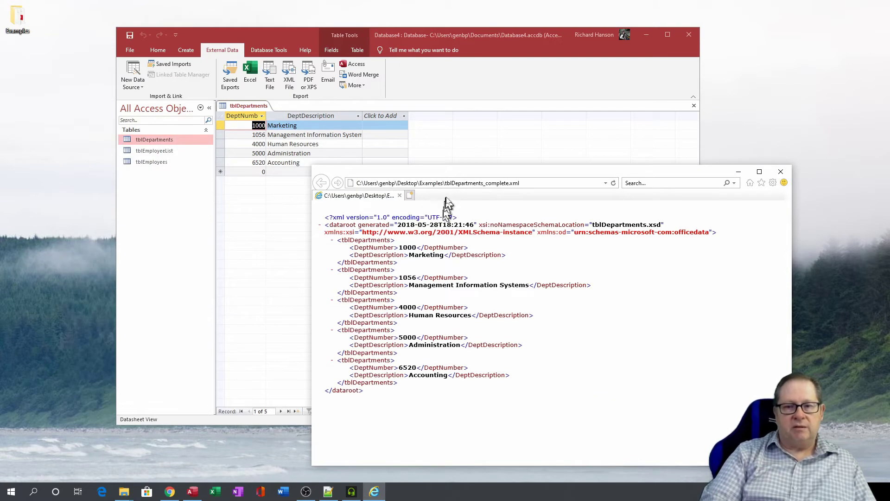
pyautogui.moveTo(456, 171); pyautogui.dragTo(539, 35)
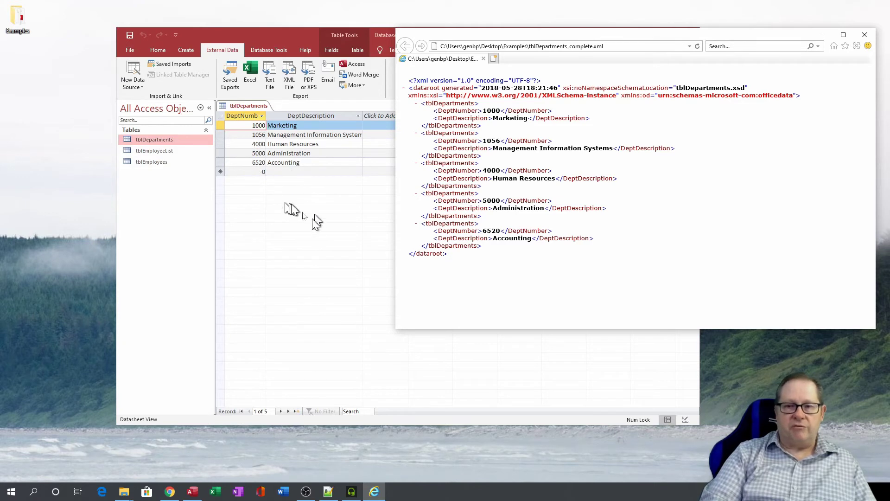
pyautogui.click(866, 35)
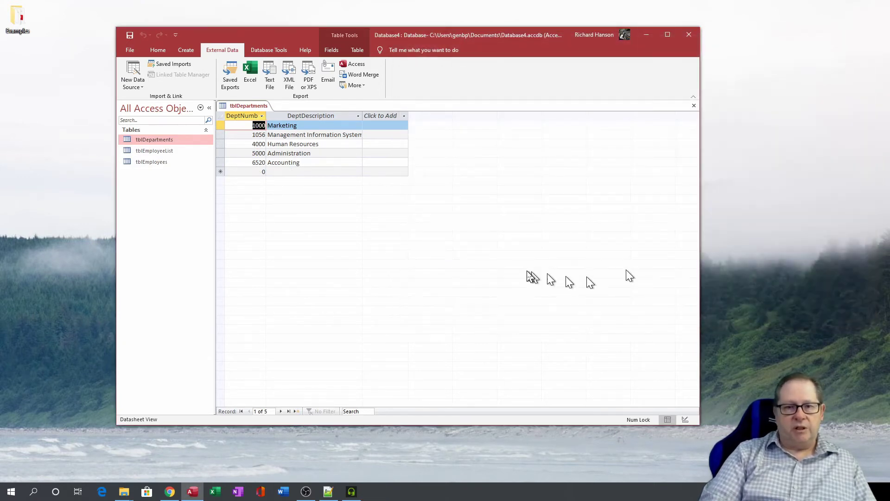
pyautogui.click(695, 107)
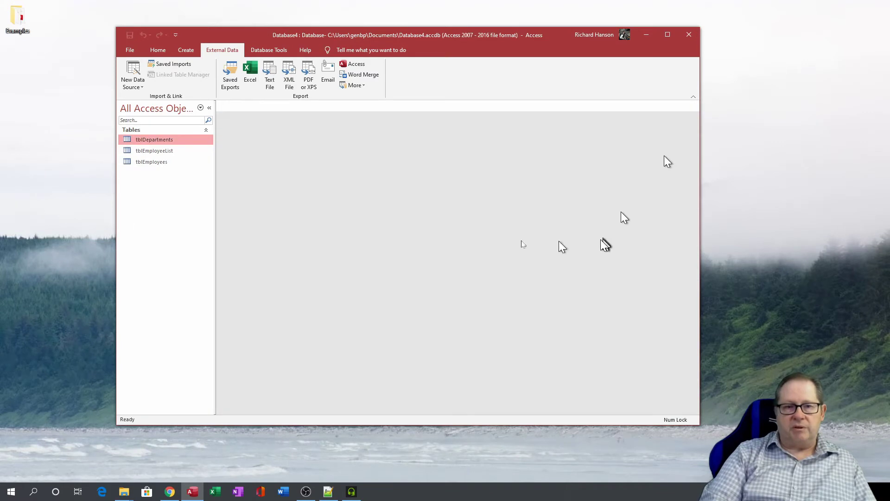
# Start a text file import into a new table with ImportDelim.txt from the Examples folder as the source
pyautogui.click(133, 85)
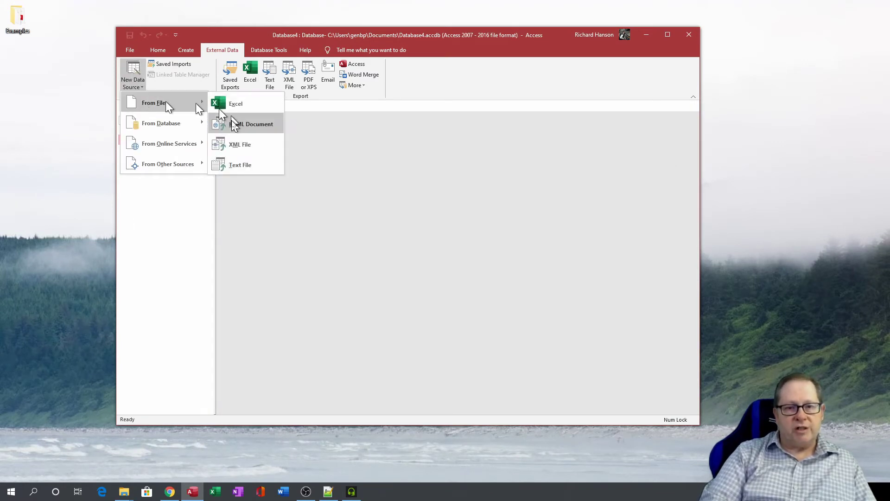
pyautogui.click(261, 171)
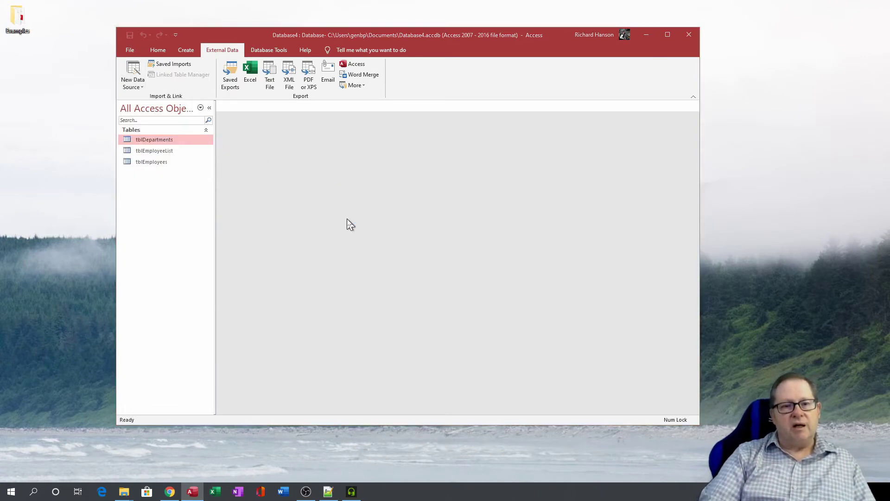
pyautogui.click(544, 168)
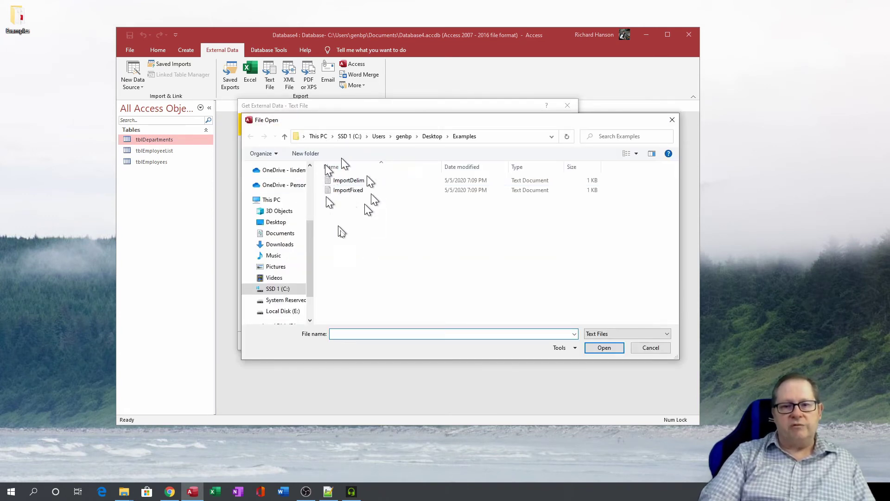
pyautogui.click(530, 181)
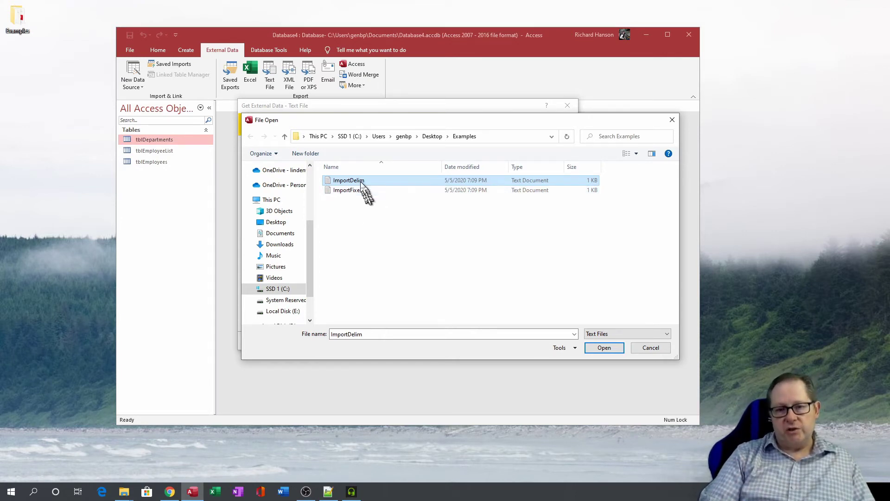
pyautogui.click(604, 349)
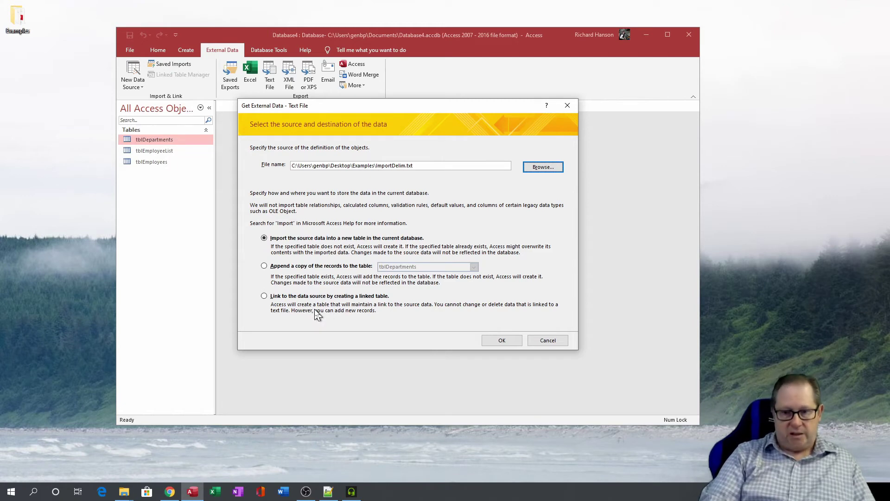
pyautogui.click(495, 343)
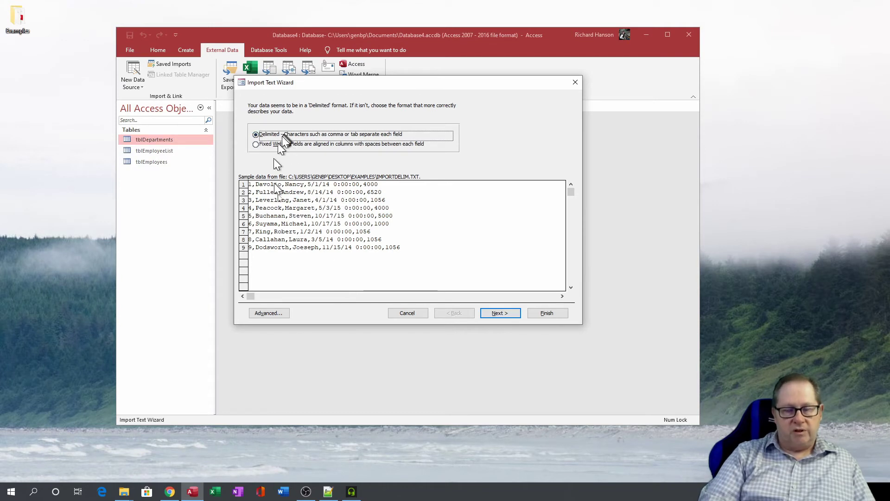
# Treat the text data as delimited, with comma as the field separator and {none} as the text qualifier
pyautogui.click(497, 314)
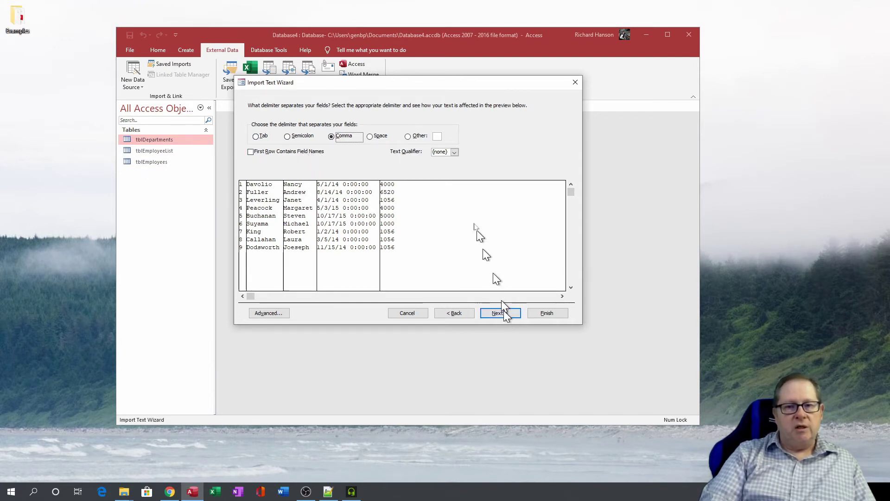
pyautogui.click(454, 313)
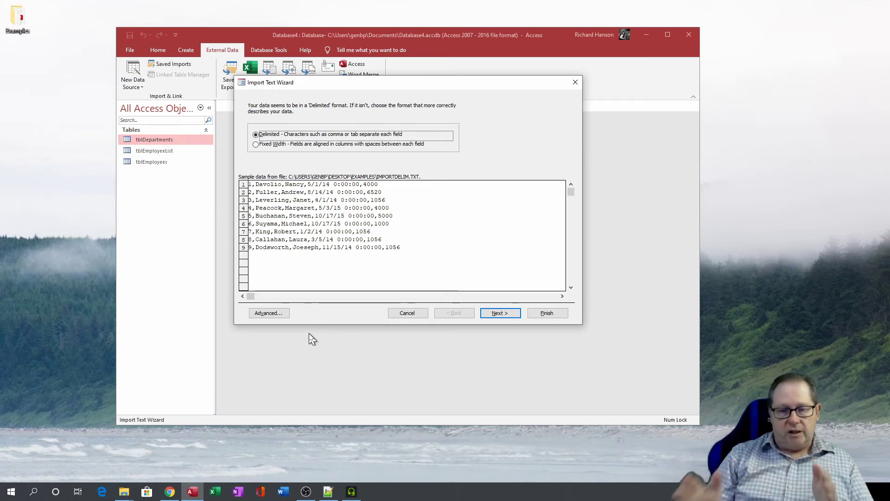
pyautogui.click(499, 313)
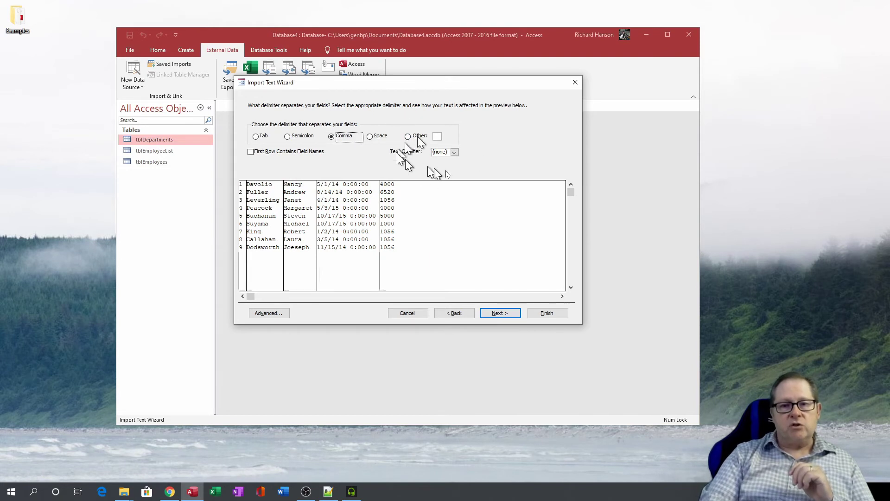
pyautogui.click(454, 152)
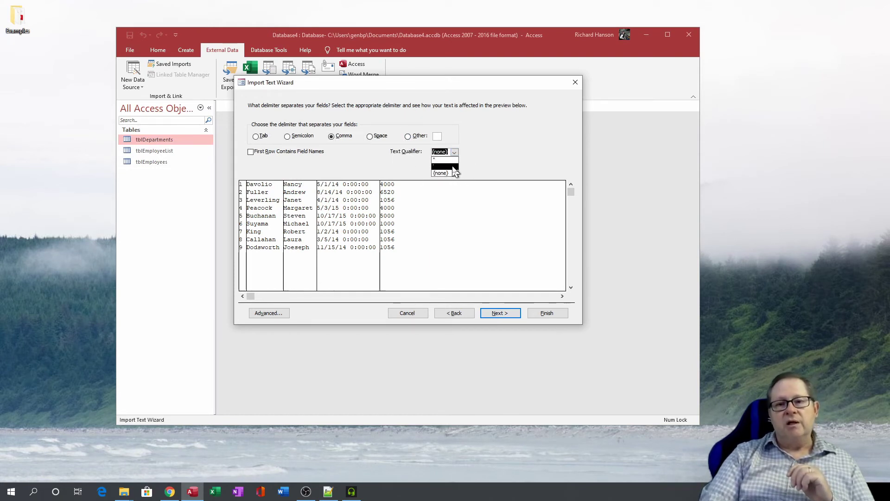
pyautogui.click(452, 173)
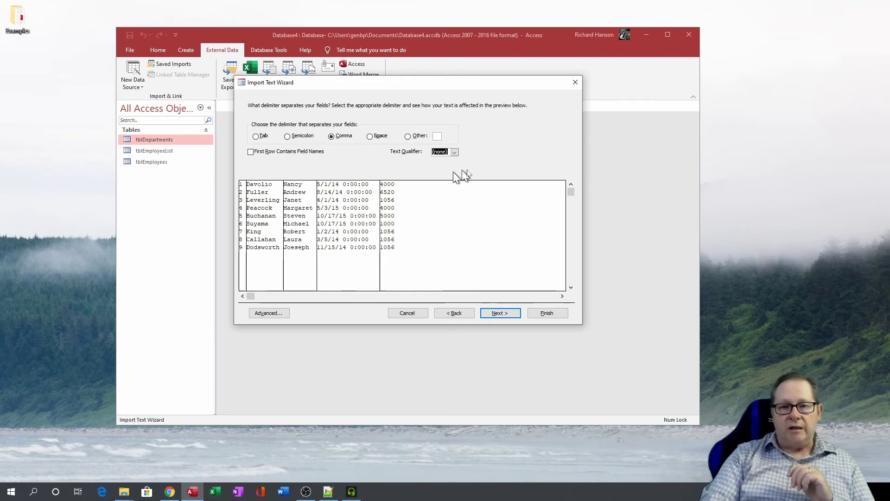
pyautogui.click(500, 314)
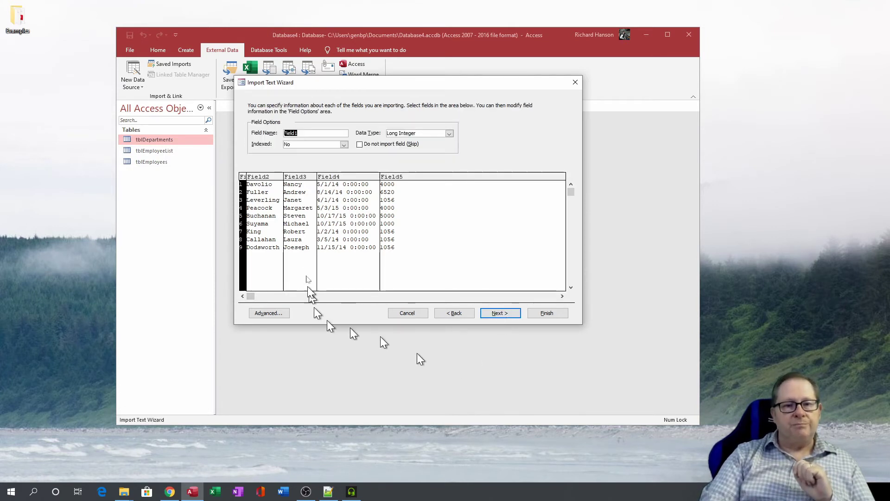
# Name the five import fields, in column order, ID, FirstName, LastName, HireDate and EmpNum
pyautogui.write('ID')
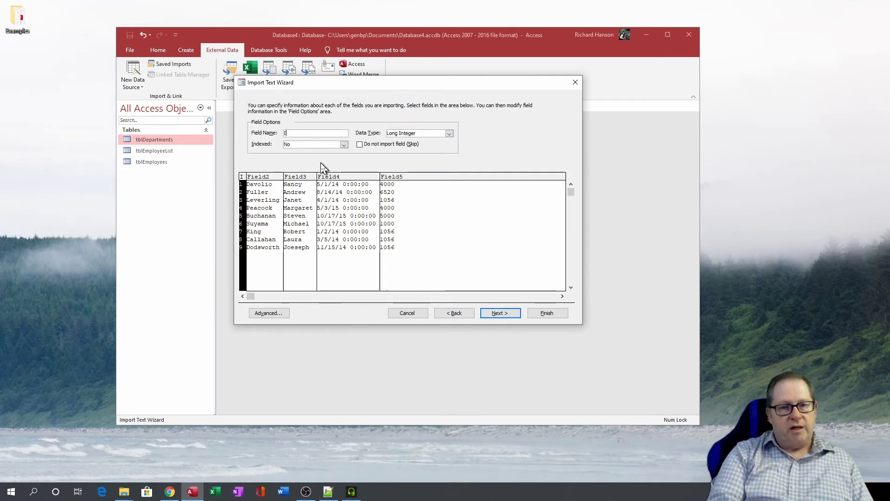
pyautogui.click(281, 186)
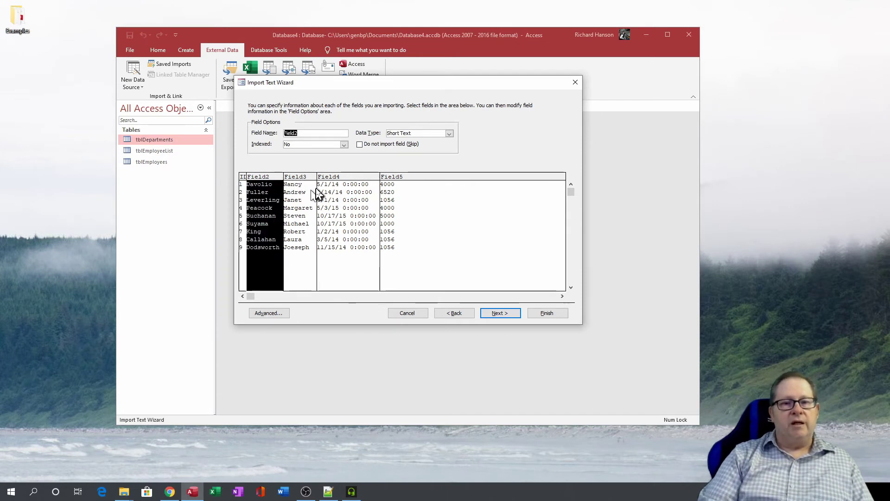
pyautogui.write('FirstName')
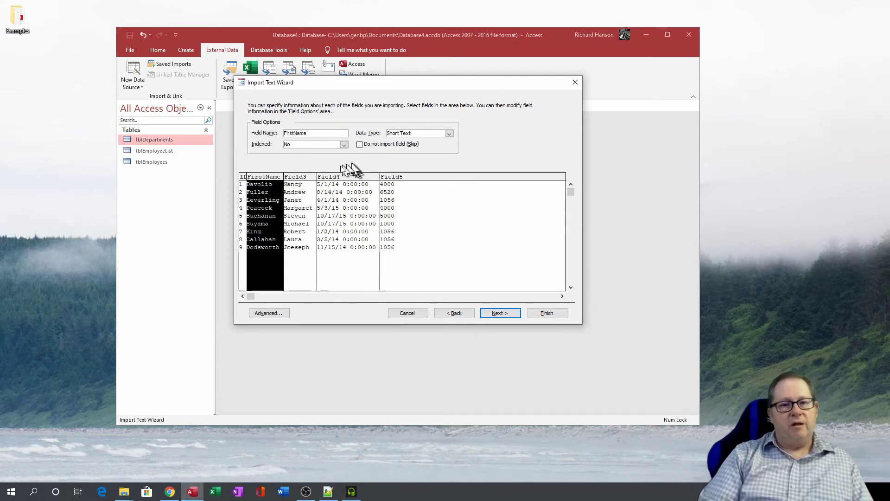
pyautogui.click(299, 185)
pyautogui.write('LastName')
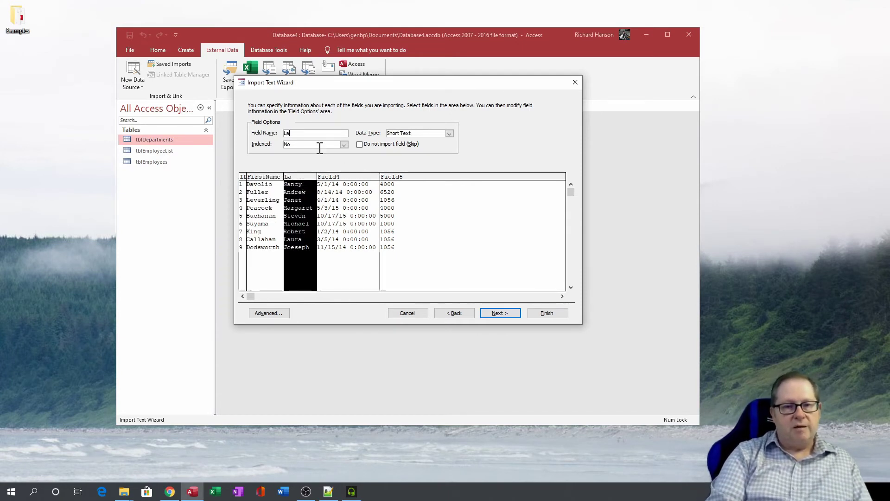
pyautogui.click(347, 184)
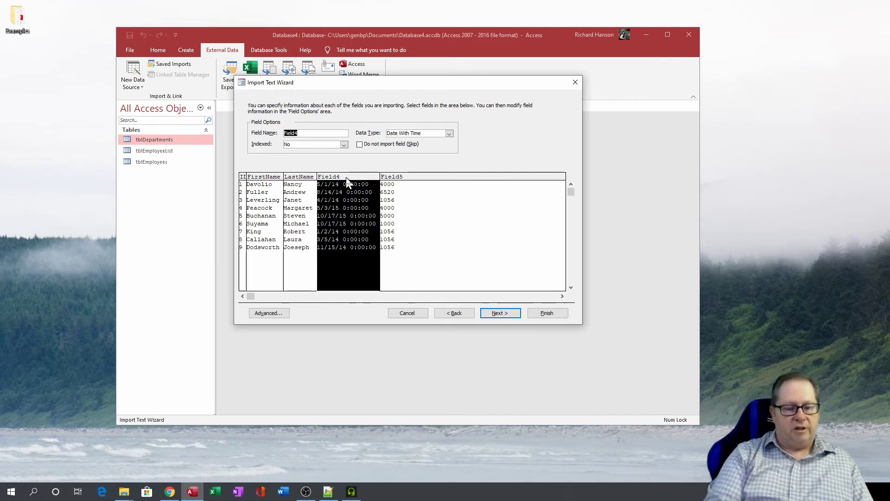
pyautogui.write('HireDate')
pyautogui.click(400, 183)
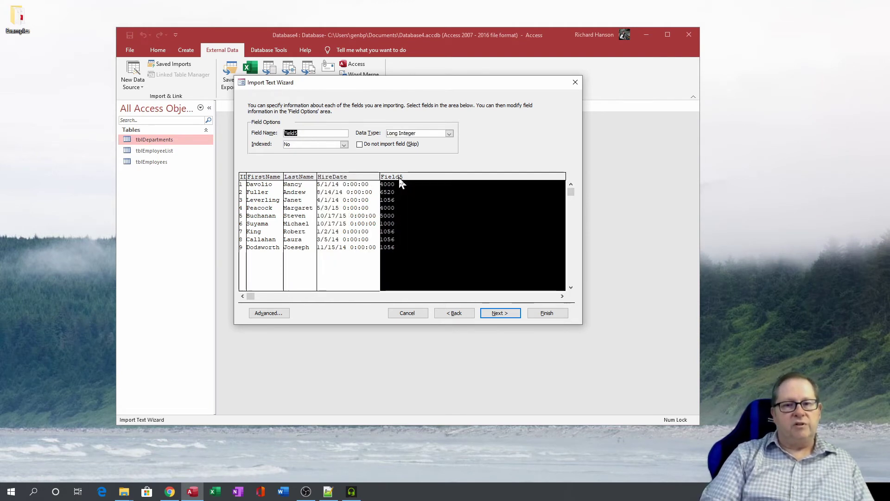
pyautogui.write('Emp')
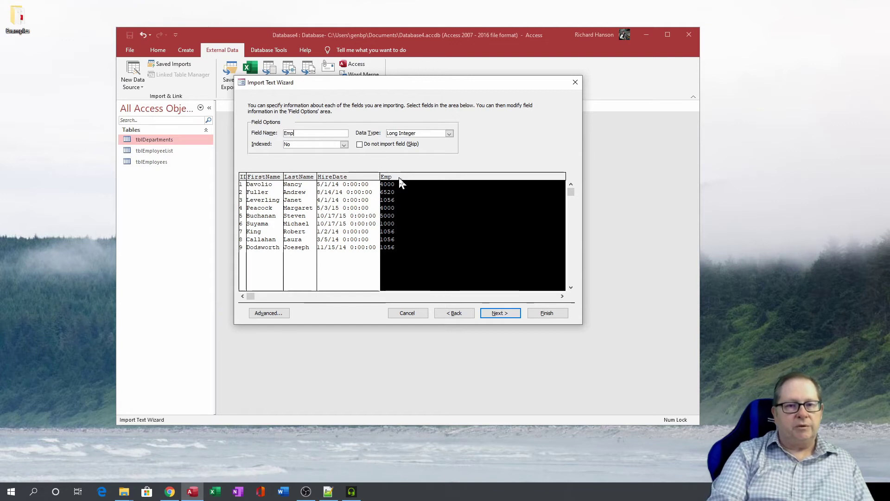
pyautogui.write('Num')
pyautogui.click(500, 313)
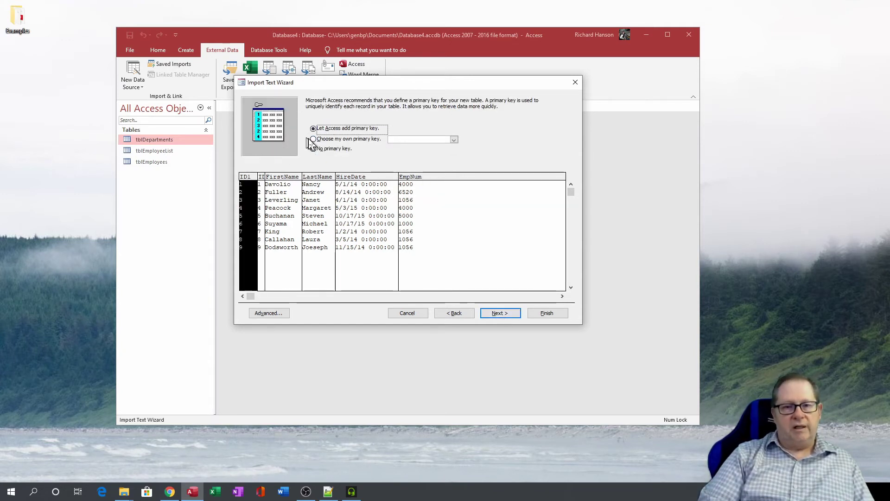
# Choose the ID field as the new table's own primary key
pyautogui.click(314, 140)
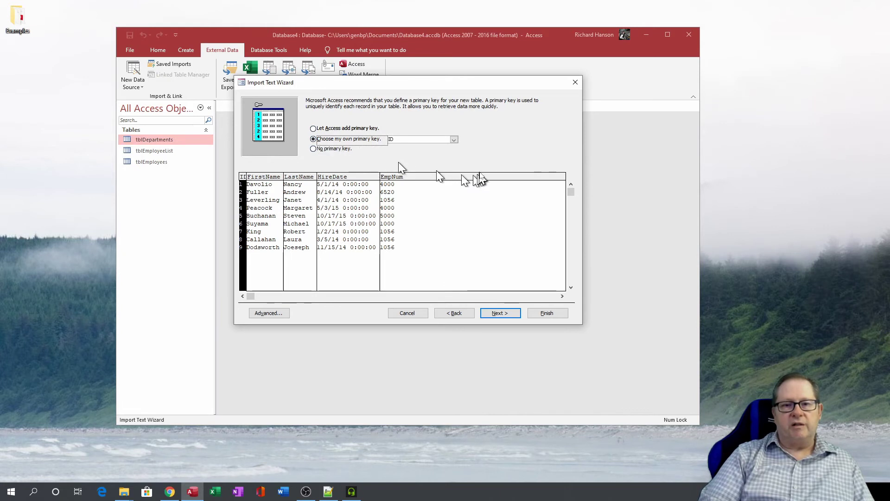
pyautogui.click(453, 140)
pyautogui.click(413, 147)
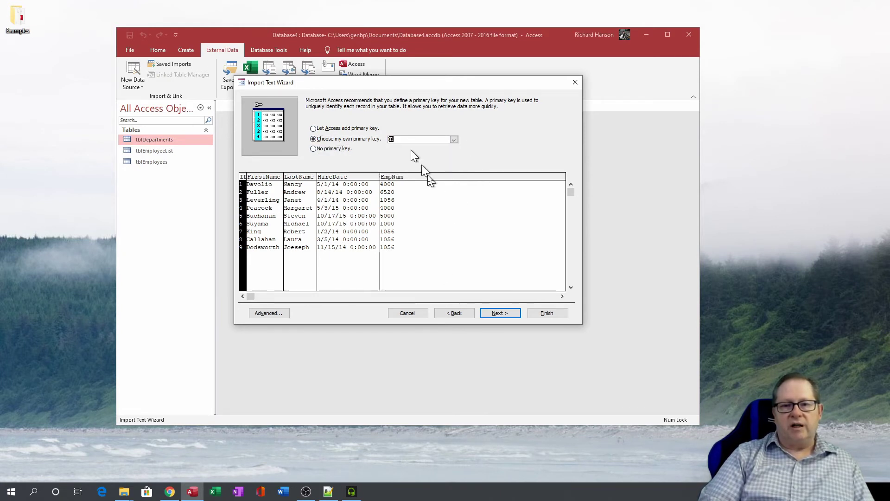
pyautogui.click(515, 314)
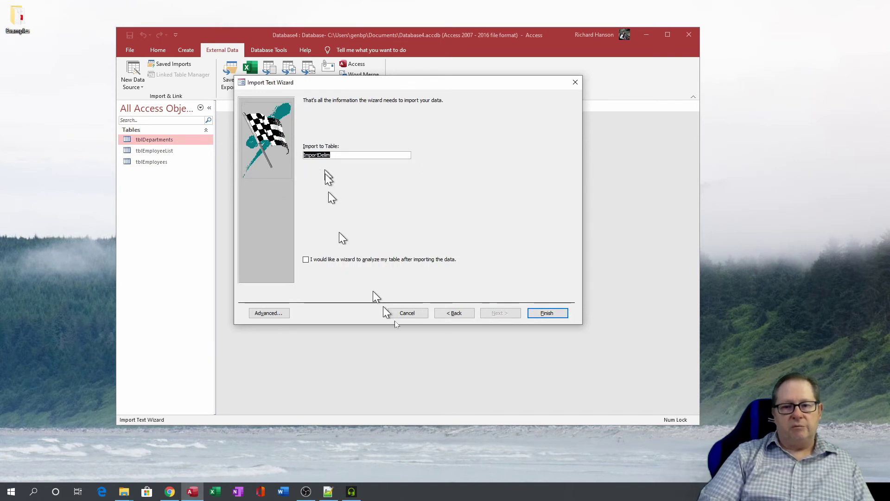
# Finish importing into the table ImportDelim and save the import steps as Import-ImportDelim
pyautogui.click(547, 314)
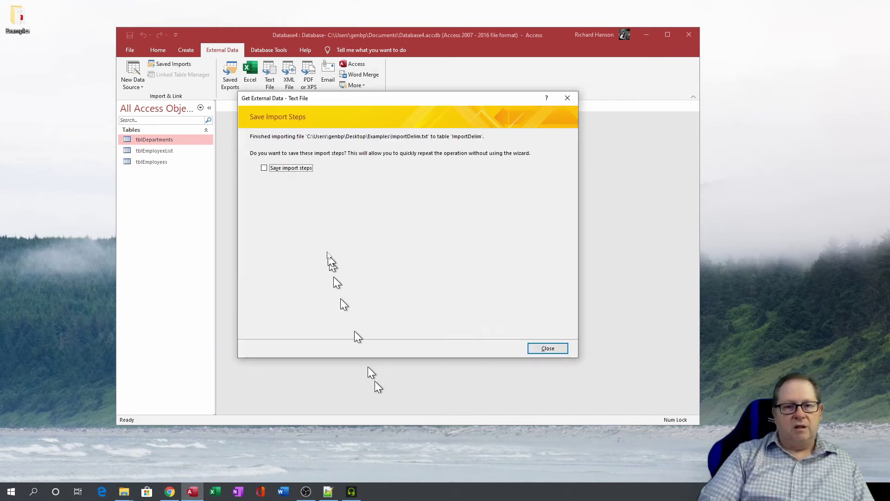
pyautogui.click(264, 168)
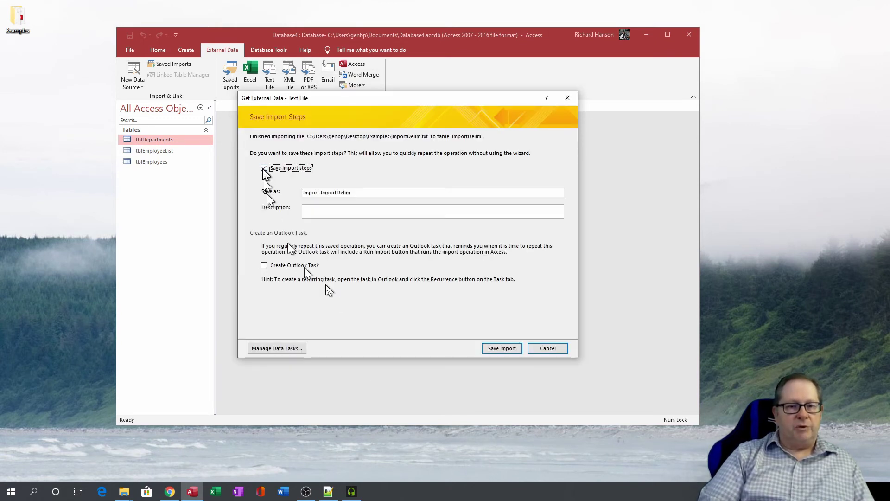
pyautogui.click(501, 349)
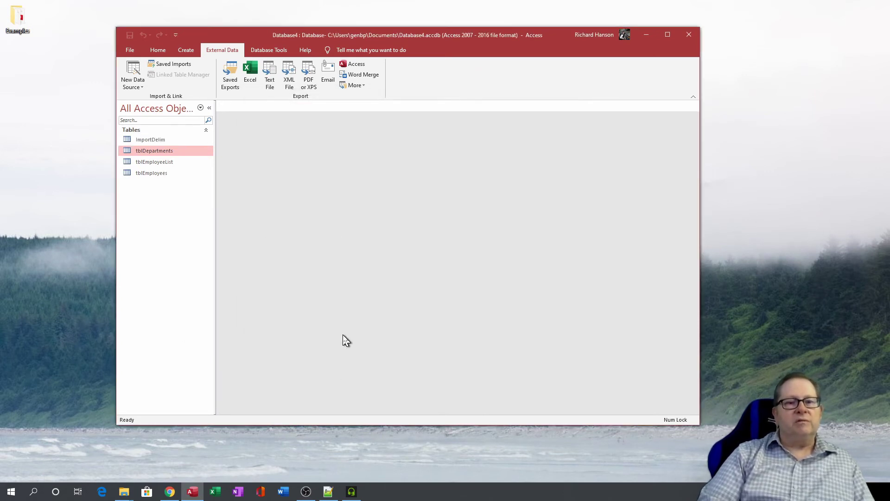
# Open the tblEmployees table to review its records and close it
pyautogui.doubleClick(153, 173)
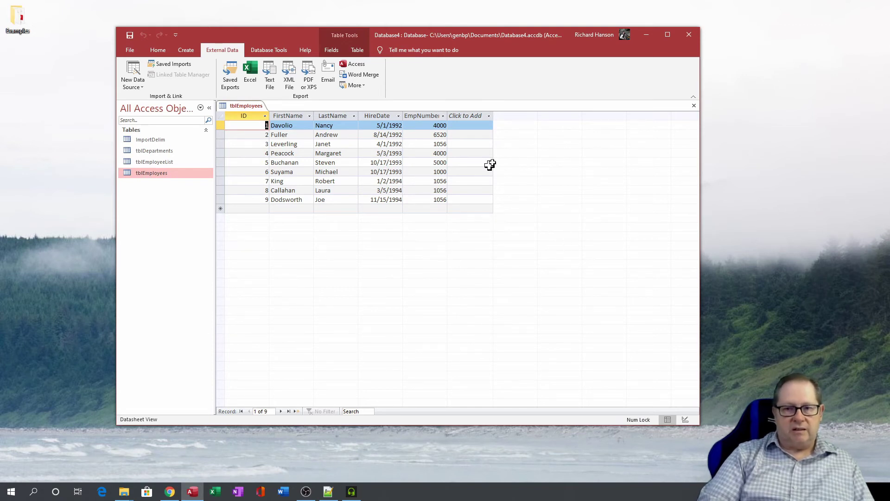
pyautogui.click(694, 106)
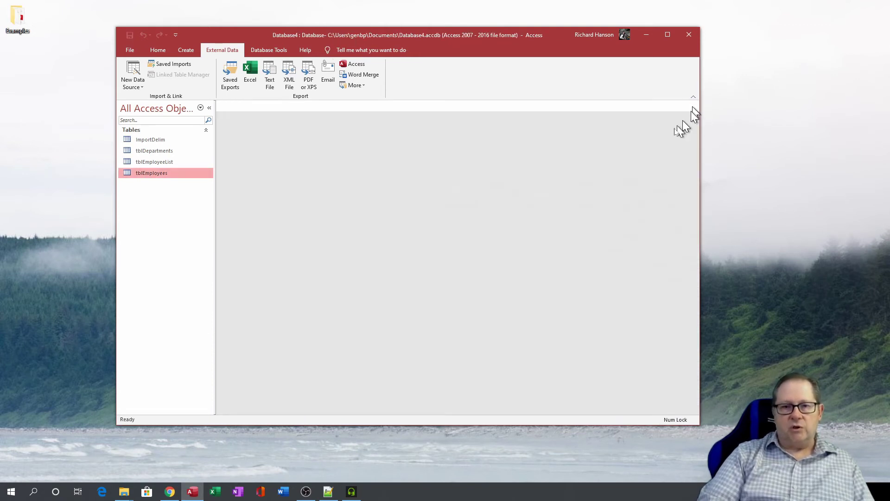
# Start a text file import of ImportFixed.txt from the Examples folder into a new table
pyautogui.click(137, 83)
pyautogui.moveTo(156, 105)
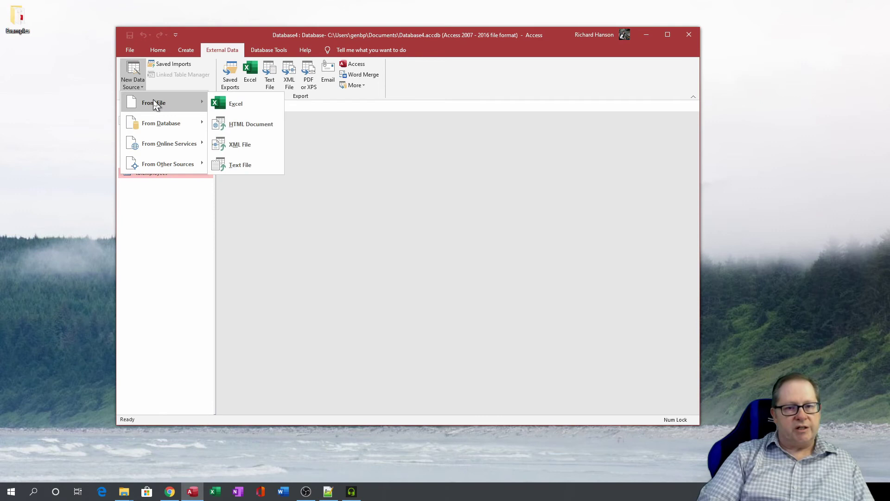
pyautogui.click(241, 170)
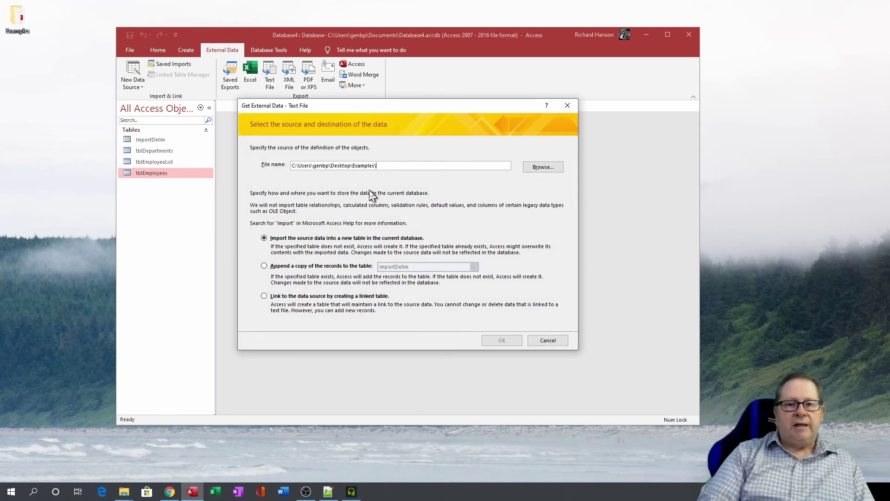
pyautogui.click(542, 167)
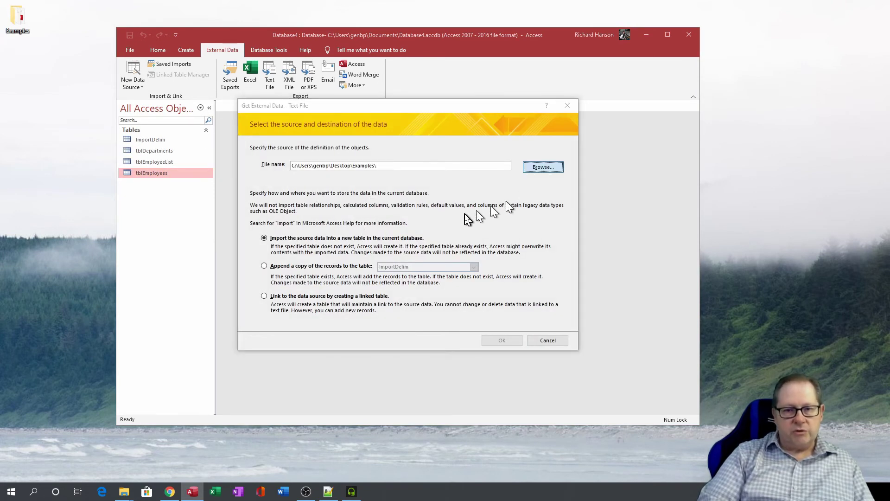
pyautogui.click(355, 191)
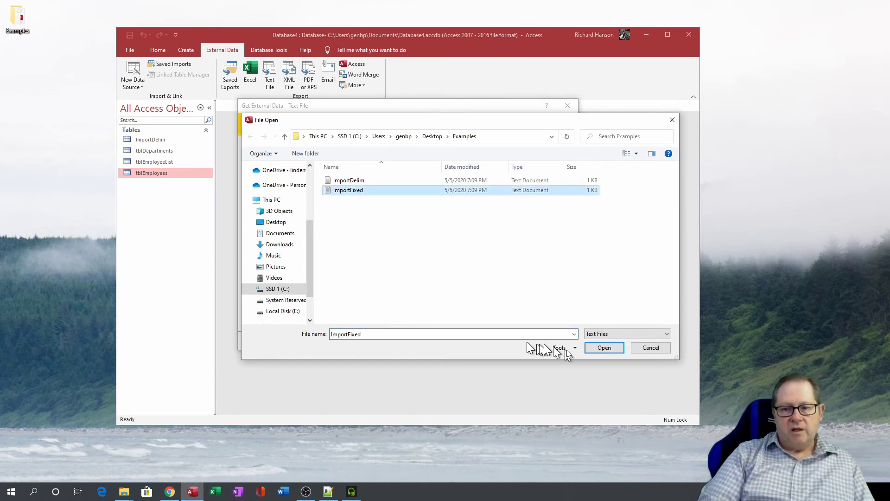
pyautogui.click(604, 348)
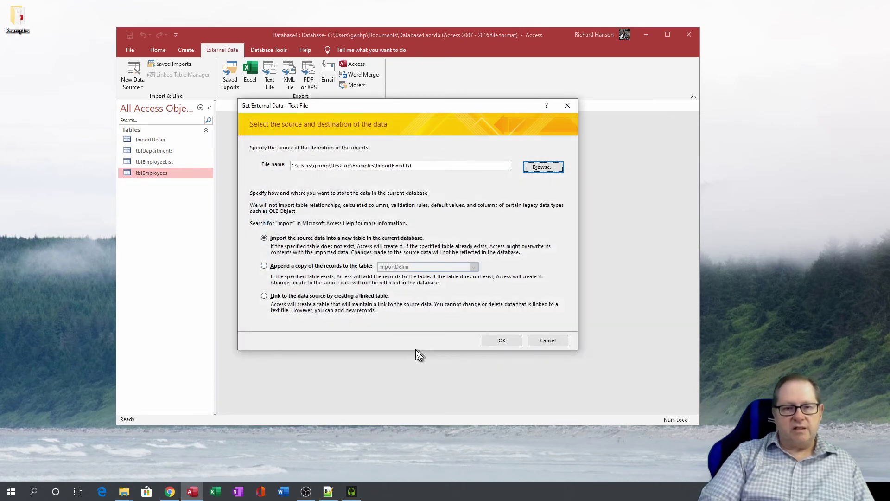
pyautogui.click(501, 340)
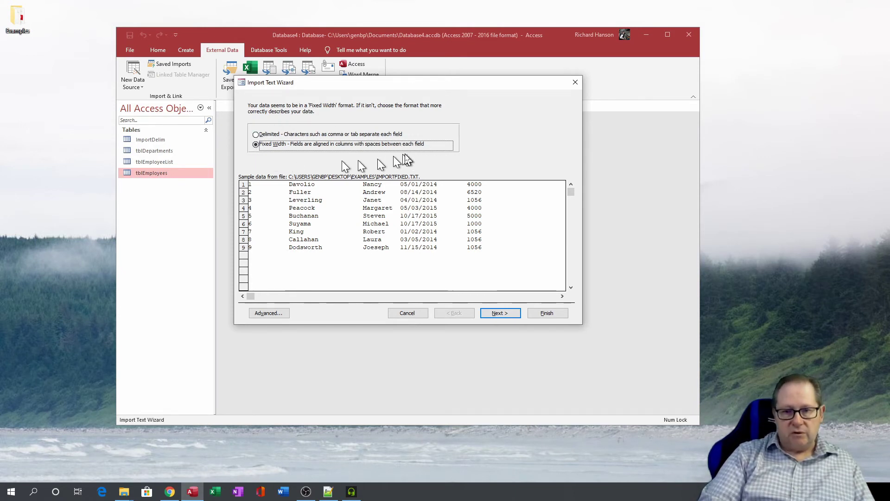
# Keep the Fixed Width format and accept the proposed field breaks that divide the data into five columns
pyautogui.click(499, 314)
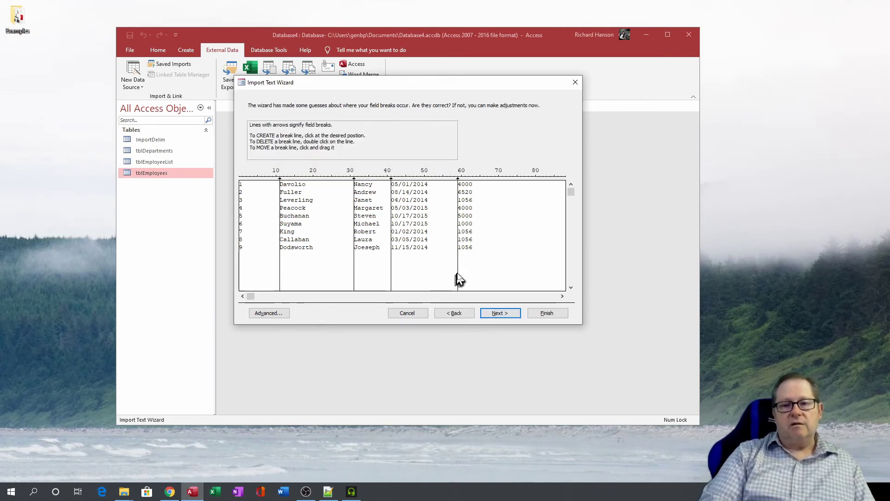
pyautogui.moveTo(458, 278)
pyautogui.mouseDown()
pyautogui.moveTo(442, 275)
pyautogui.moveTo(458, 270)
pyautogui.mouseUp()
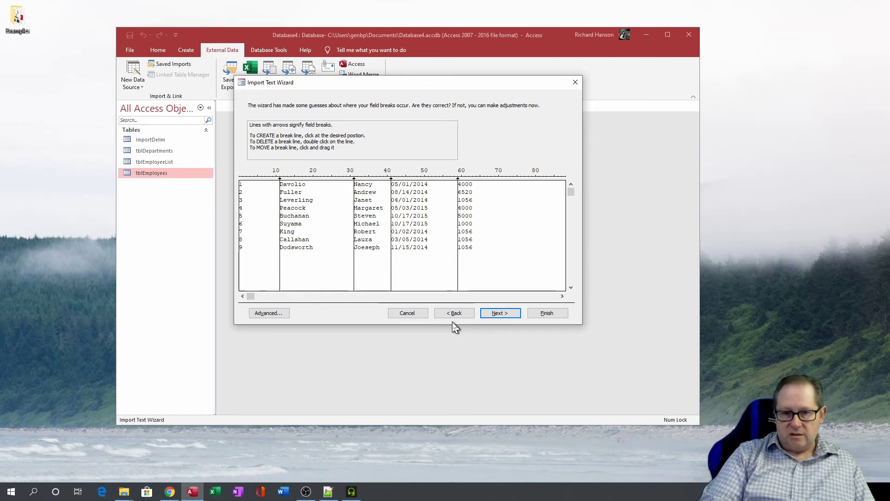
pyautogui.moveTo(392, 282); pyautogui.dragTo(391, 287)
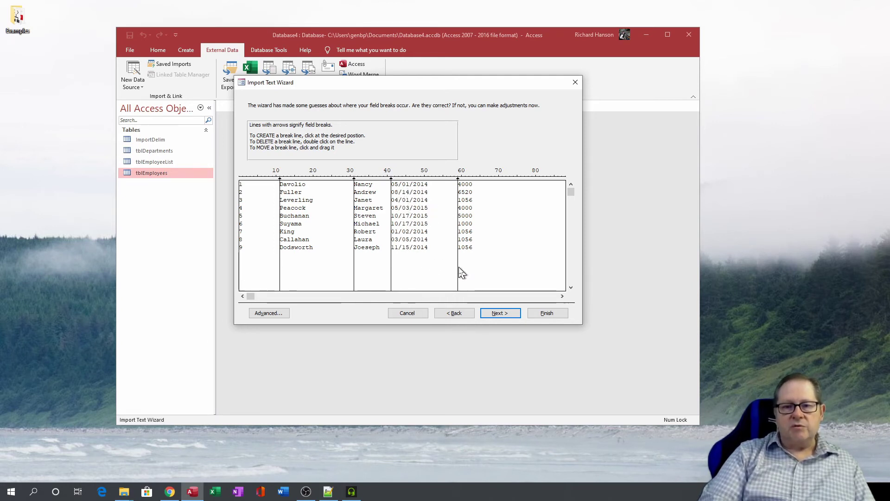
pyautogui.moveTo(459, 268); pyautogui.dragTo(457, 283)
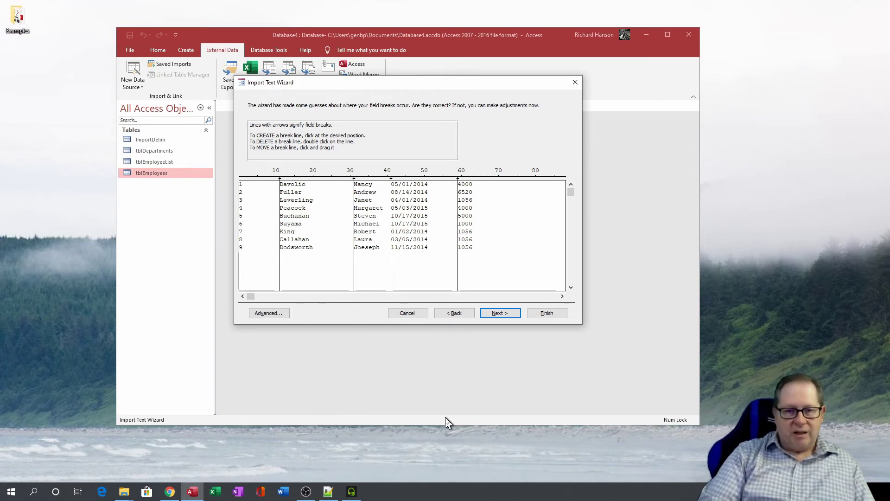
pyautogui.click(504, 315)
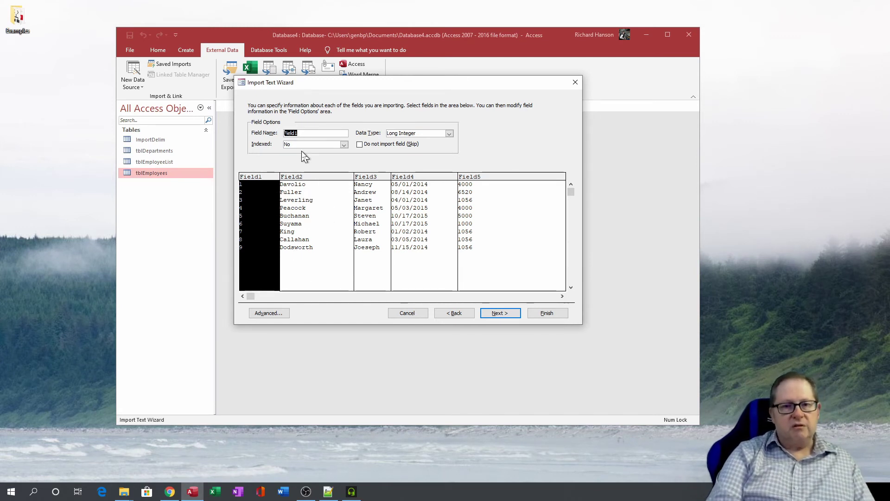
# Name the first three import fields, in column order, ID, FirstName and LastName
pyautogui.write('I')
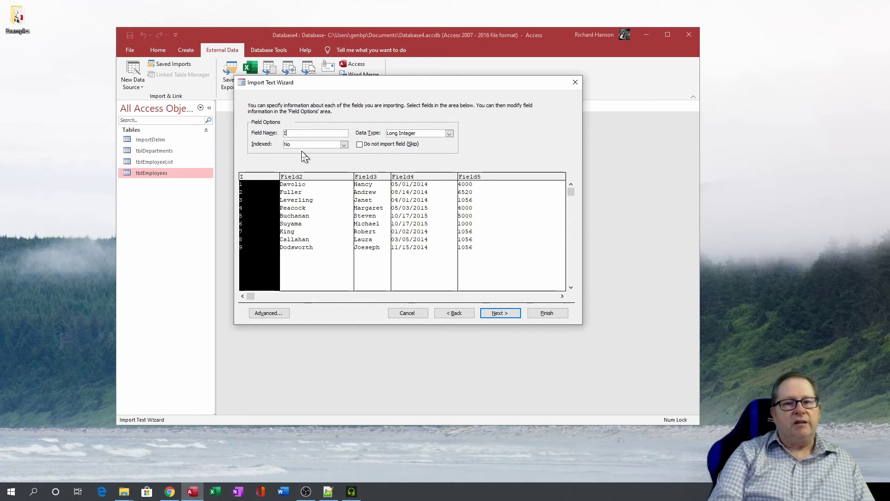
pyautogui.write('D')
pyautogui.click(323, 182)
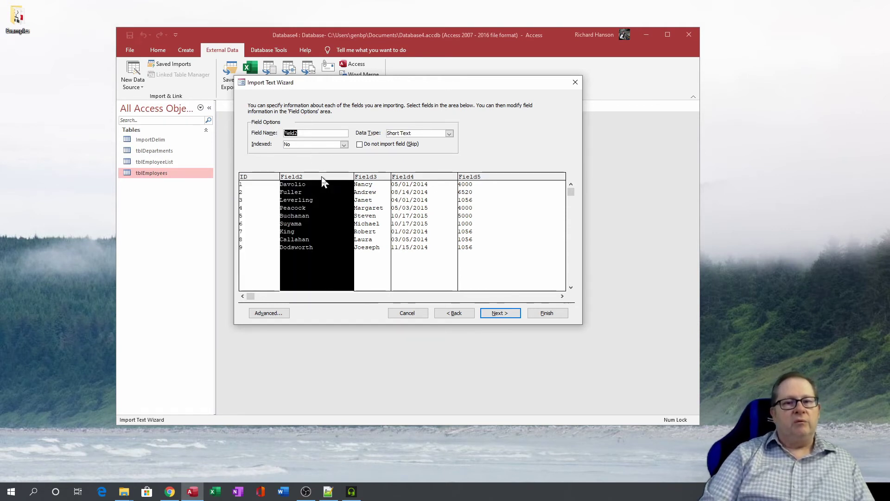
pyautogui.write('J')
pyautogui.press('BackSpace')
pyautogui.press('BackSpace')
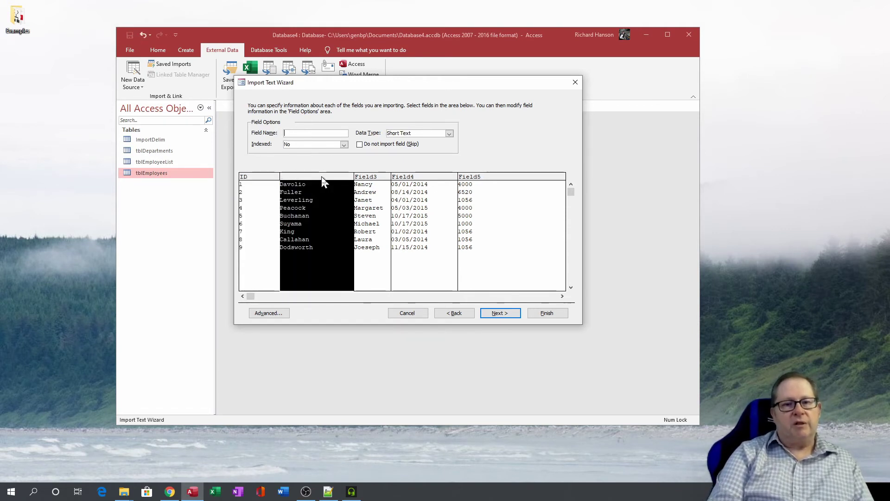
pyautogui.write('FirstName')
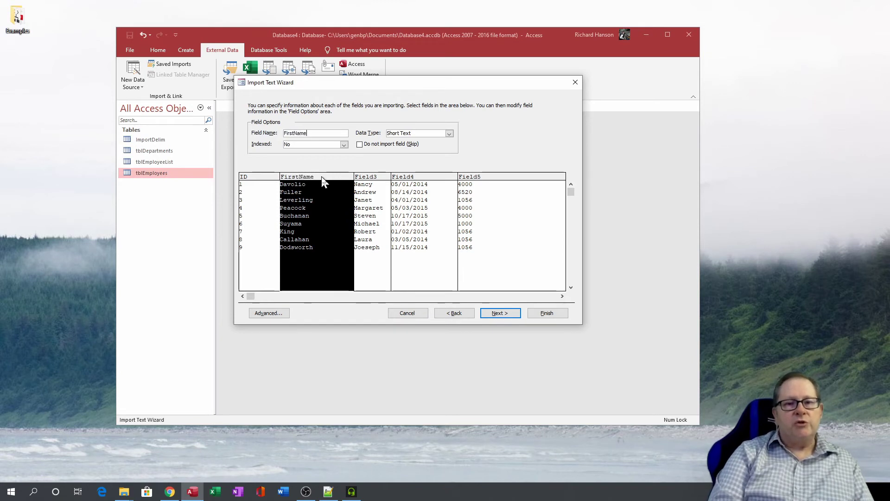
pyautogui.click(369, 188)
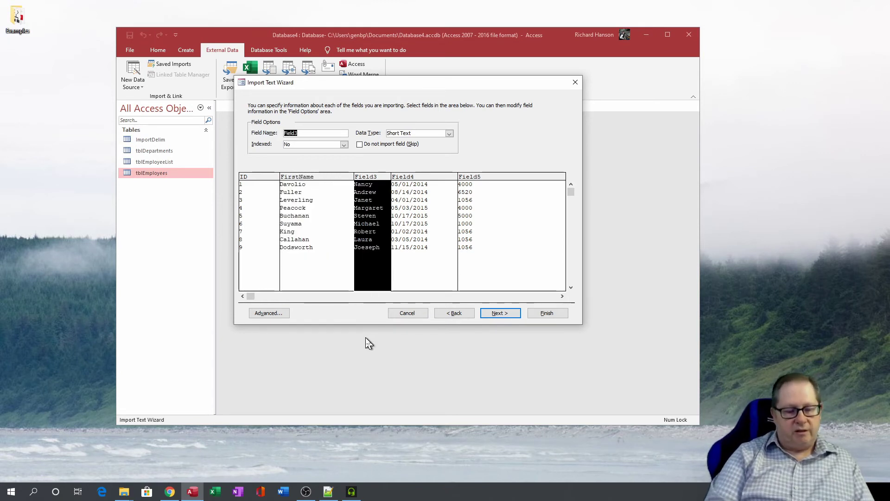
pyautogui.write('LastName')
# Choose the ID field as the fixed-width table's own primary key, leaving the two remaining fields with their default names
pyautogui.click(500, 313)
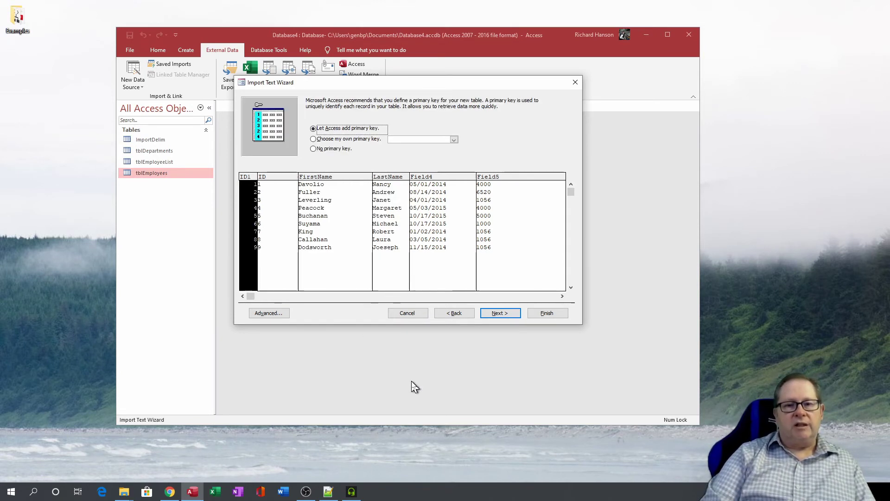
pyautogui.click(325, 140)
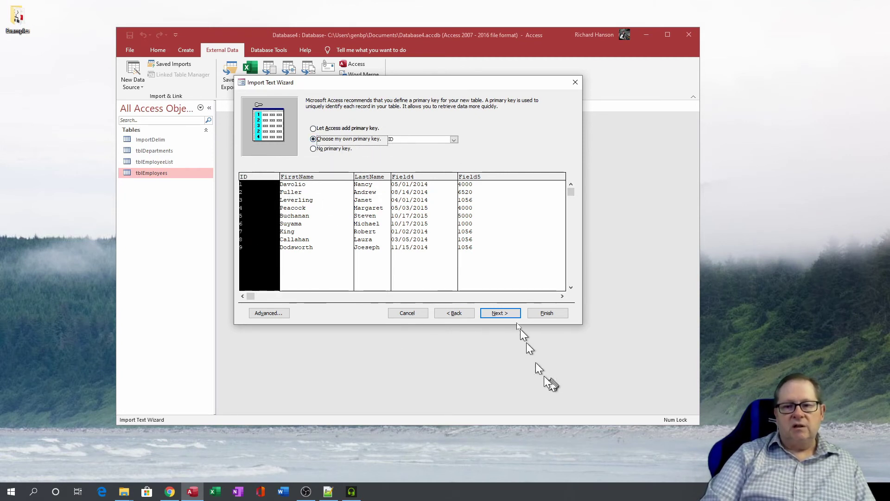
pyautogui.click(501, 313)
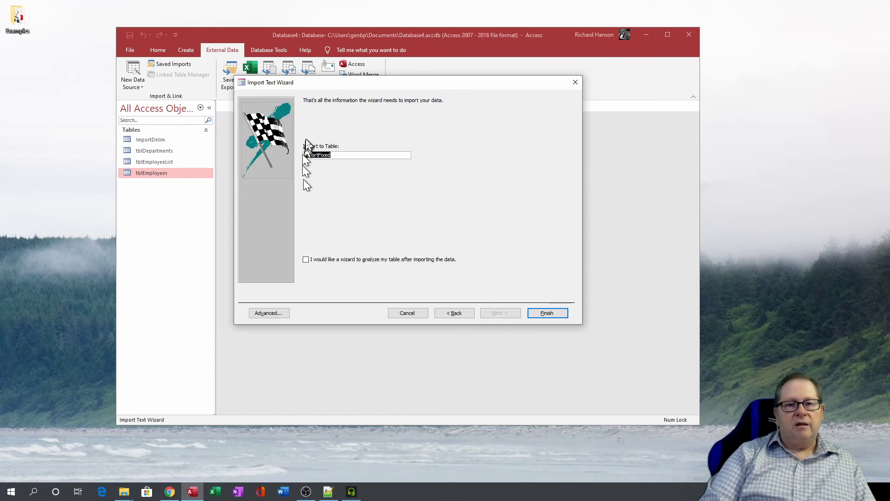
# Finish importing into the table ImportFixed and save the import steps as Import-ImportFixed
pyautogui.click(547, 314)
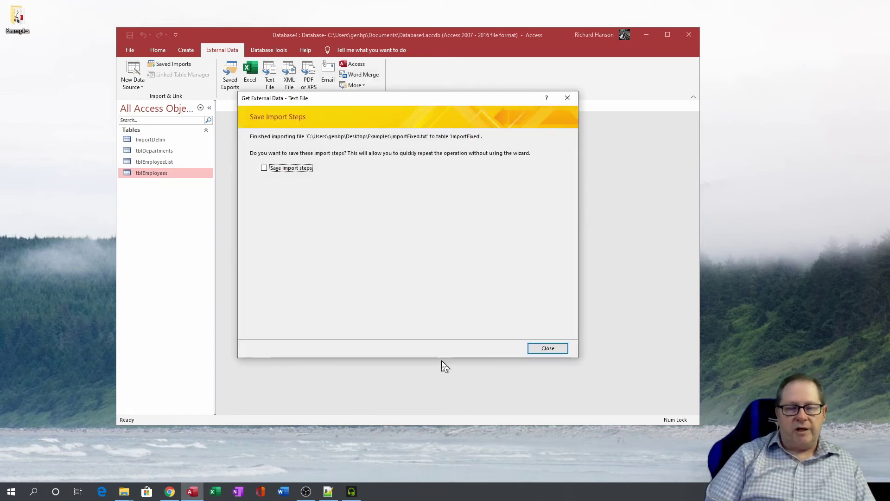
pyautogui.click(264, 168)
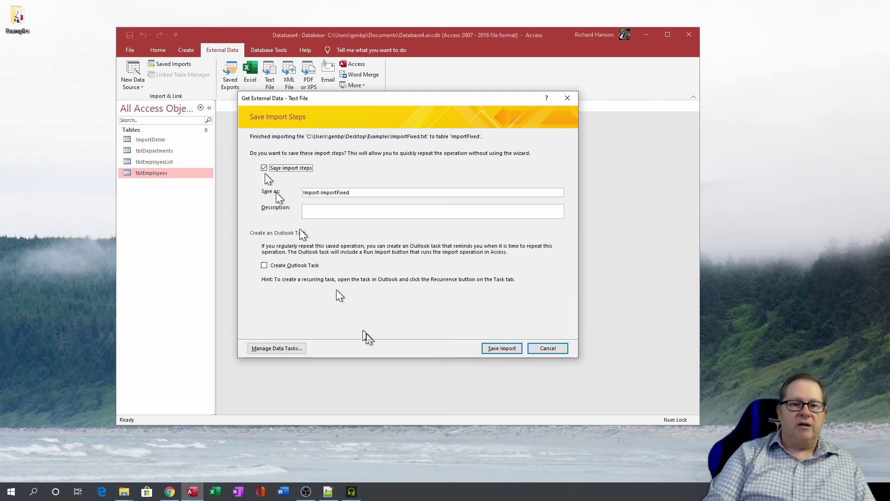
pyautogui.click(502, 348)
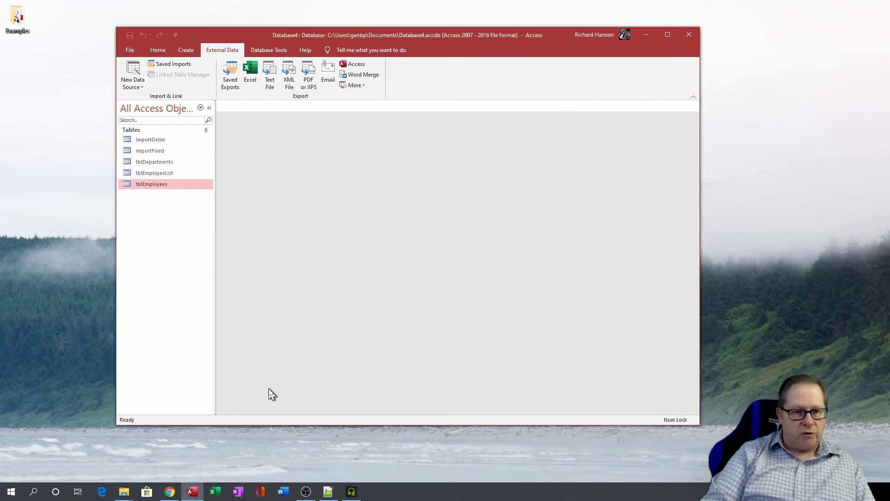
# Start an import from an Access database stored in the lindenwood.edu OneDrive folder, bringing its objects into the current database
pyautogui.click(132, 75)
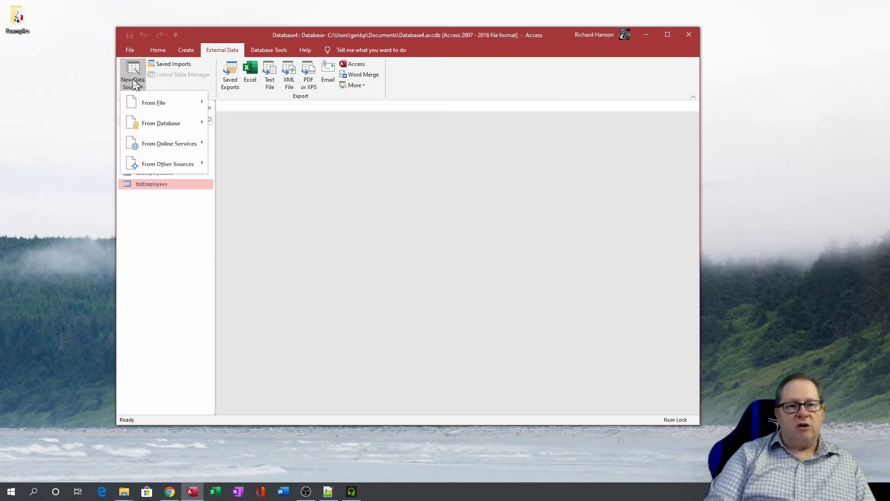
pyautogui.moveTo(197, 110)
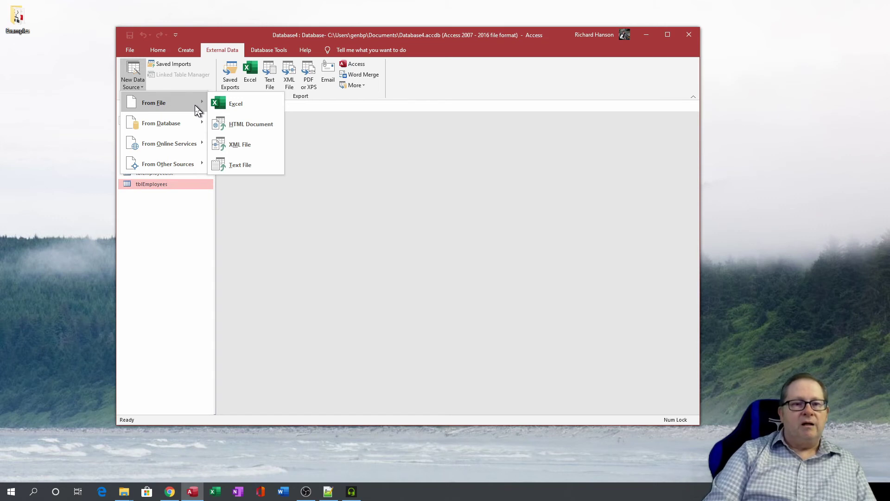
pyautogui.moveTo(170, 124)
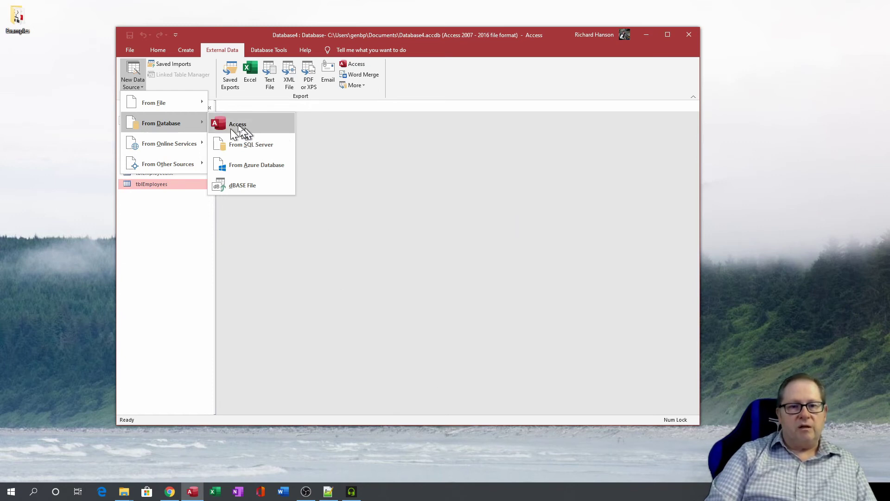
pyautogui.click(238, 124)
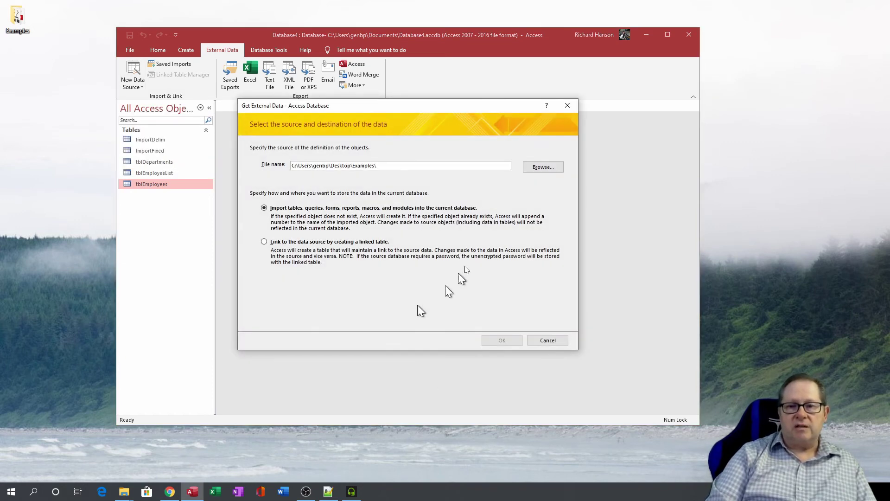
pyautogui.click(544, 167)
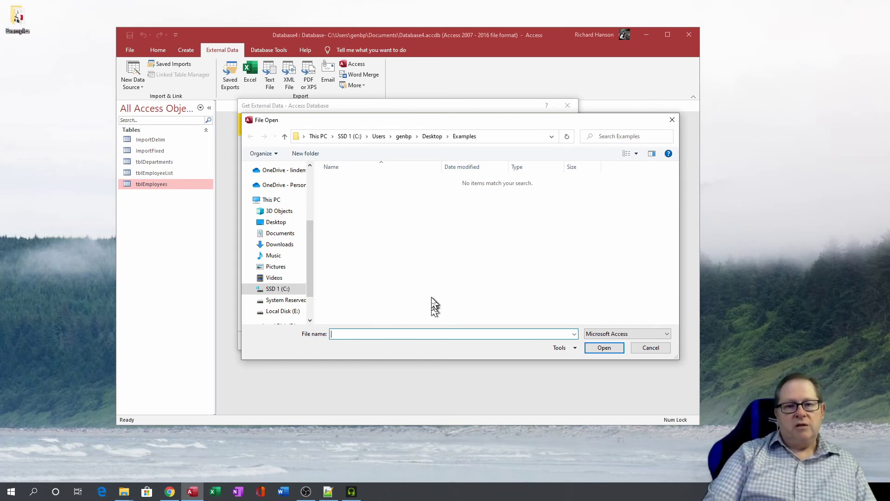
pyautogui.moveTo(309, 269); pyautogui.dragTo(311, 218)
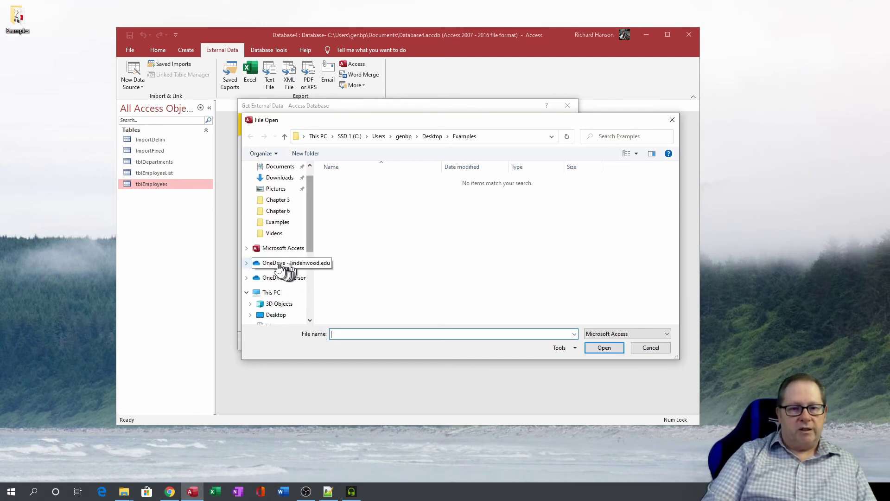
pyautogui.click(246, 263)
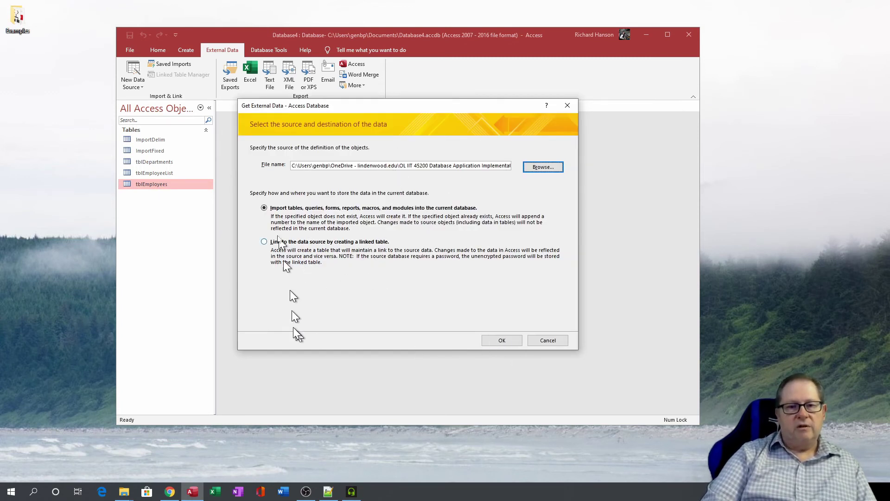
pyautogui.click(509, 343)
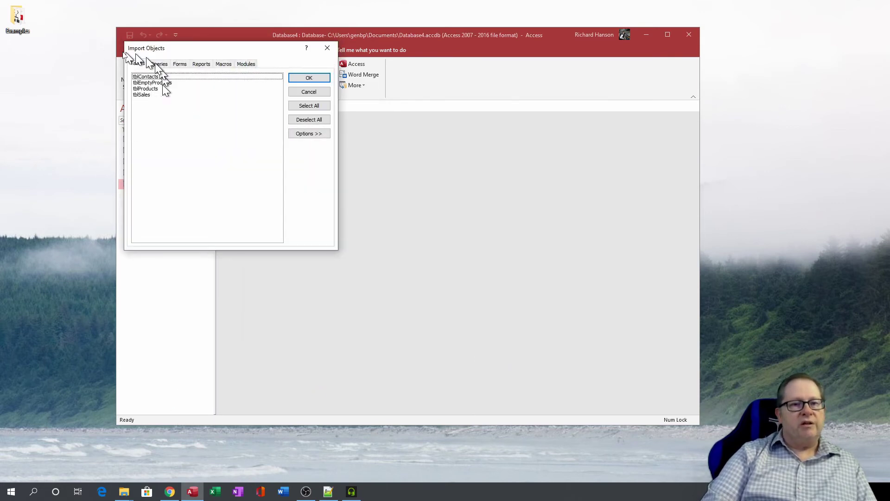
# Select the table tblContacts and the forms frmProducts_Datasheet and frmSales_Datasheet for import, and check the other object types
pyautogui.moveTo(163, 51); pyautogui.dragTo(371, 99)
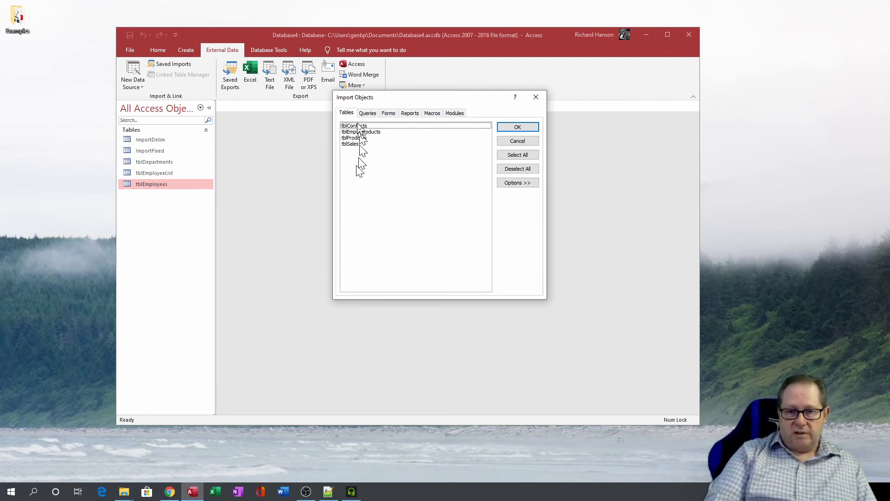
pyautogui.click(356, 126)
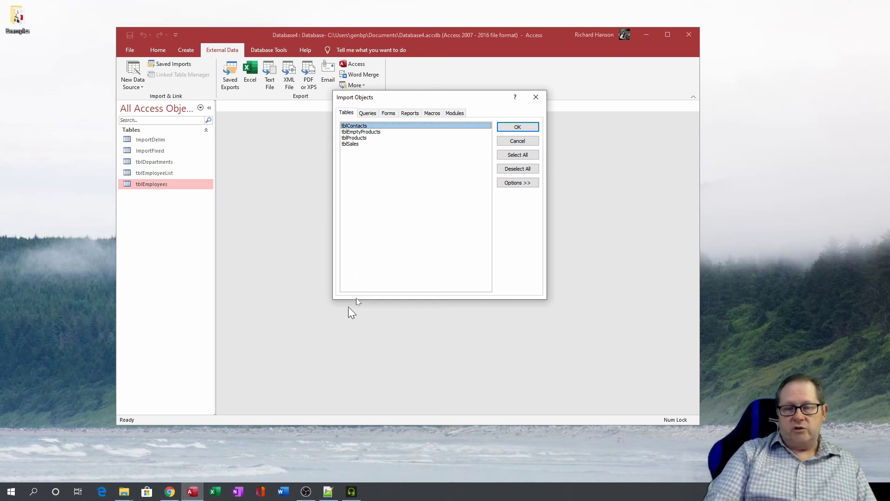
pyautogui.click(369, 113)
pyautogui.click(389, 113)
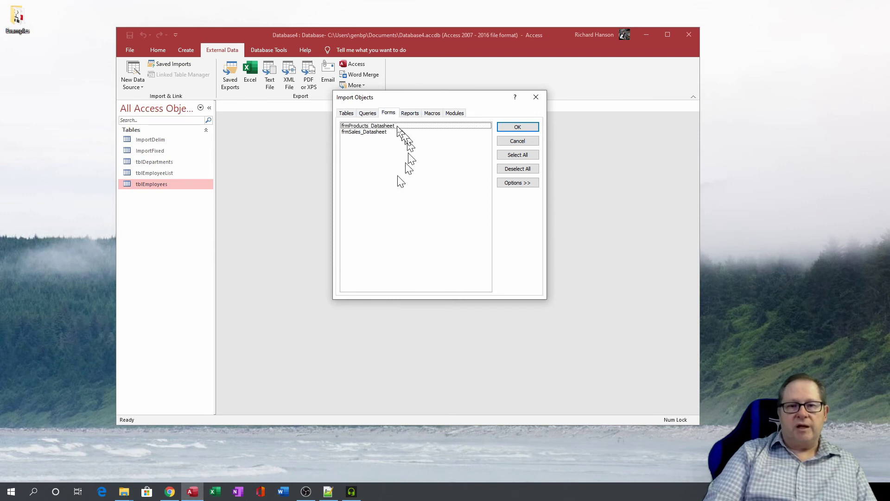
pyautogui.click(361, 127)
pyautogui.click(364, 132)
pyautogui.click(410, 113)
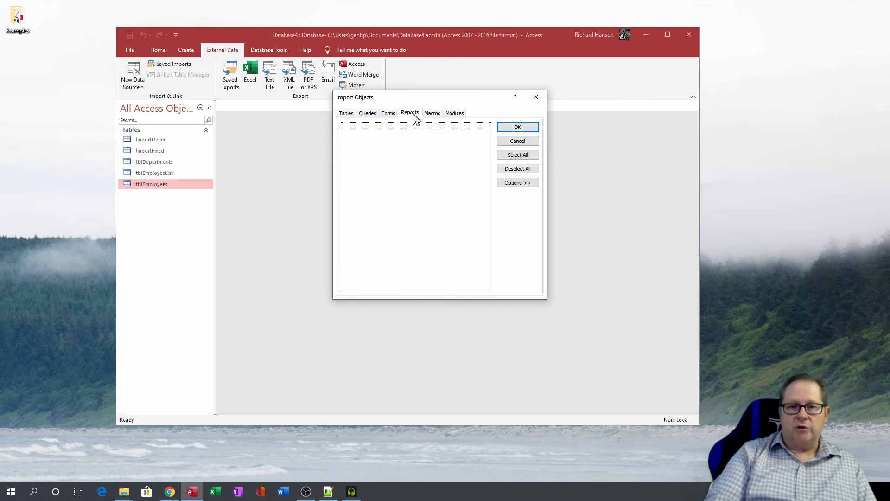
pyautogui.click(433, 113)
pyautogui.click(455, 113)
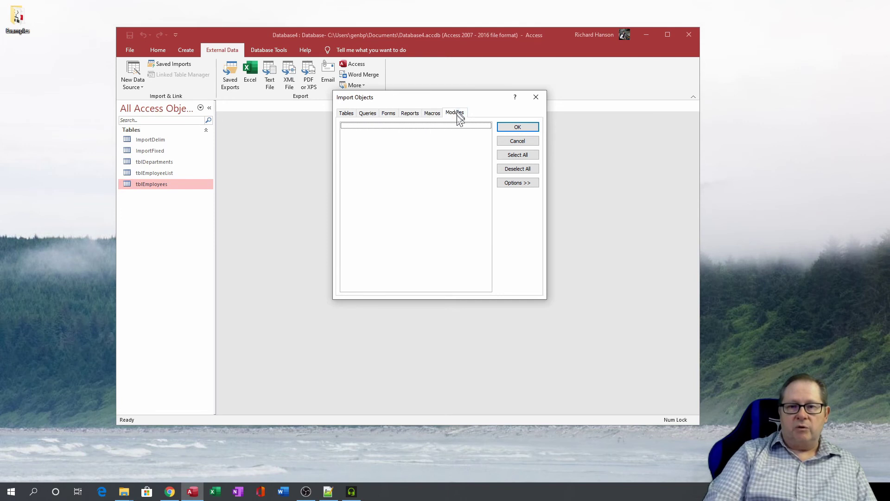
# Add the tables tblEmptyProducts, tblProducts and tblSales to the selection and run the import without saving the import steps
pyautogui.click(389, 114)
pyautogui.click(346, 114)
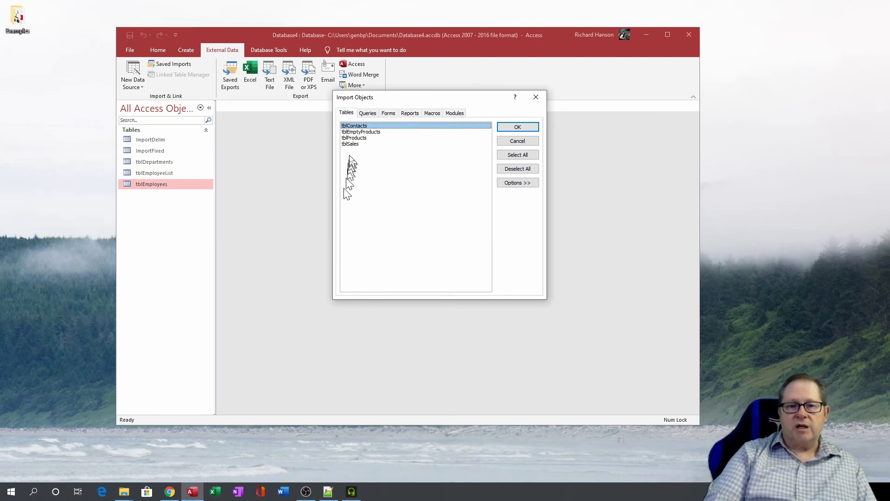
pyautogui.click(356, 132)
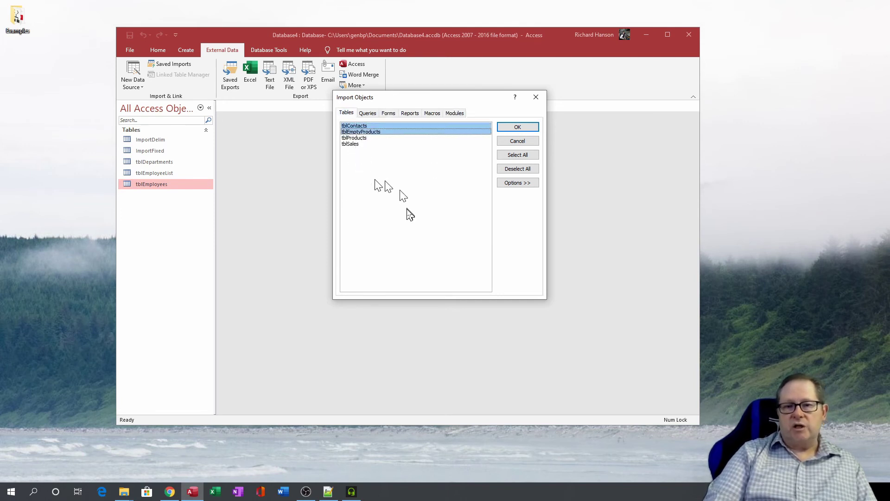
pyautogui.click(360, 138)
pyautogui.click(357, 143)
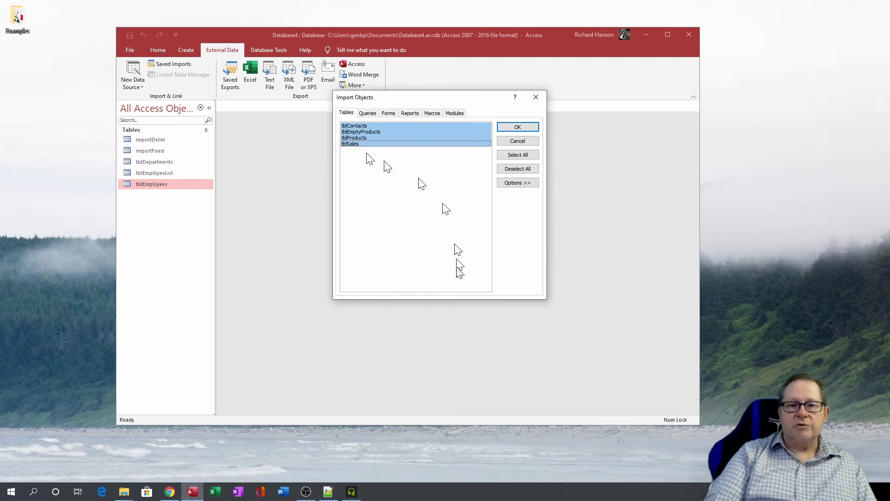
pyautogui.click(517, 127)
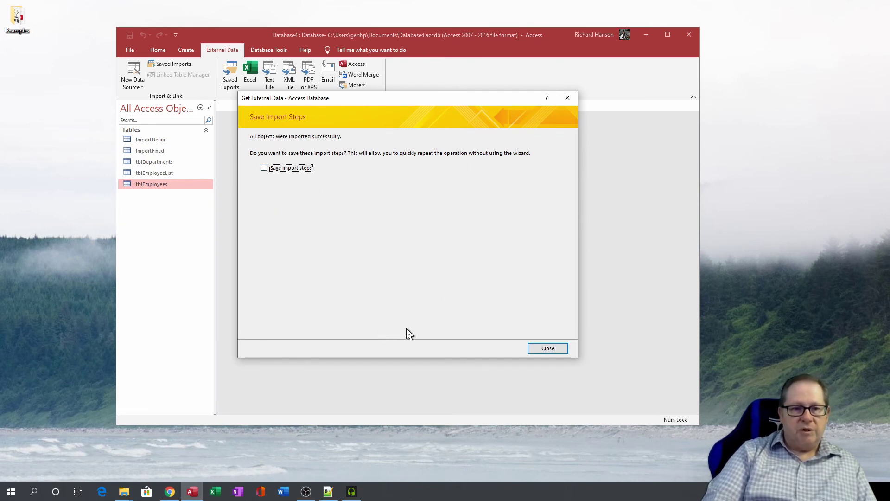
pyautogui.click(549, 349)
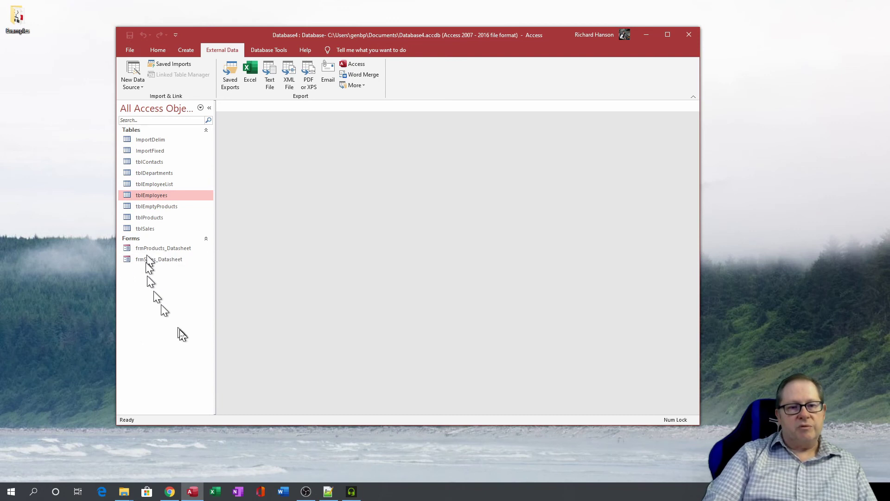
# View the records in the imported form frmProducts_Datasheet, close it and select the table tblProducts
pyautogui.doubleClick(159, 248)
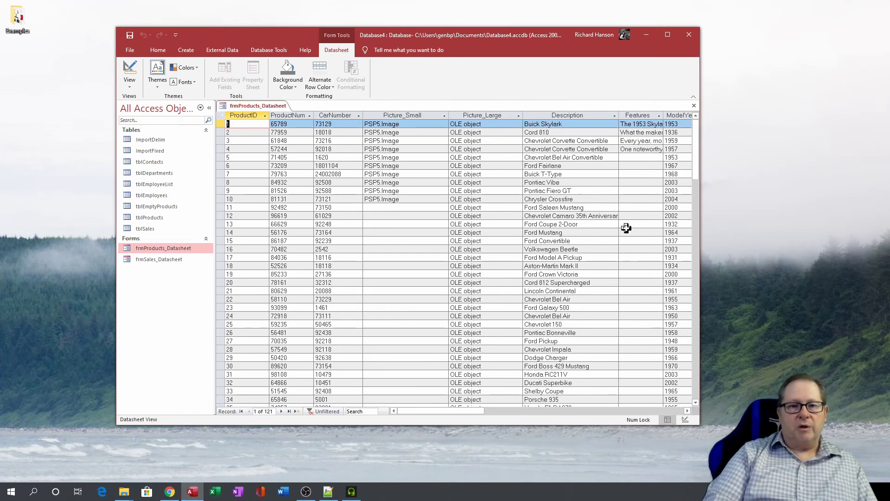
pyautogui.click(695, 106)
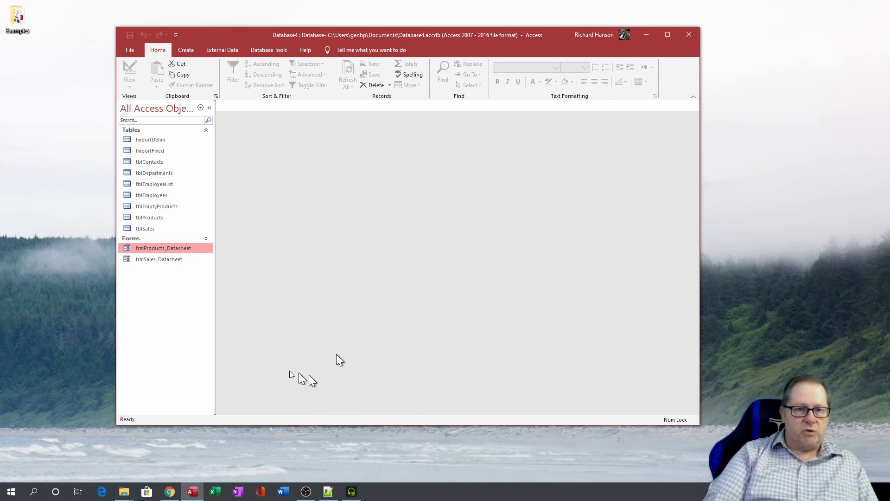
pyautogui.click(151, 215)
# Review the other external data sources available for import: databases, online services such as SharePoint lists, ODBC databases and Outlook folders
pyautogui.click(222, 50)
pyautogui.click(133, 80)
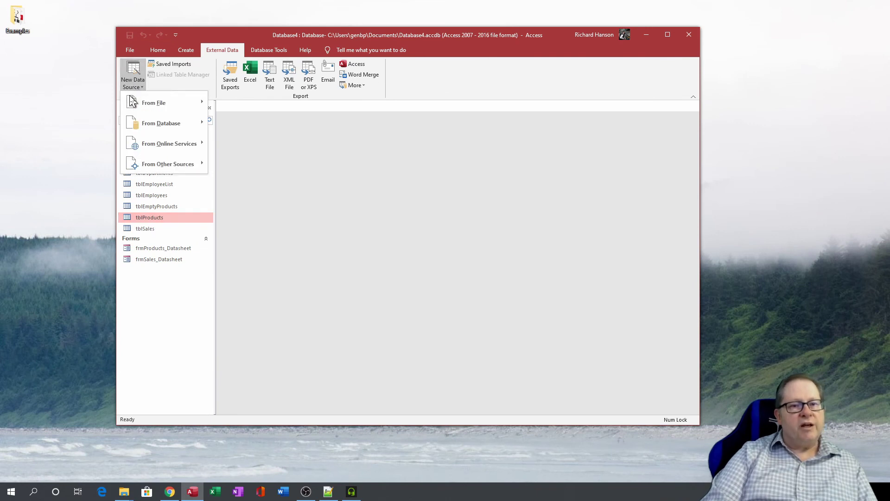
pyautogui.moveTo(194, 131)
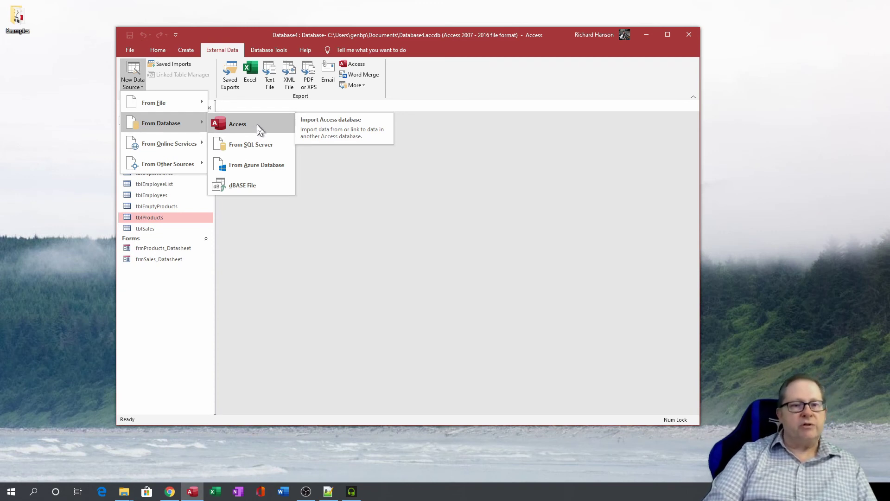
pyautogui.moveTo(188, 147)
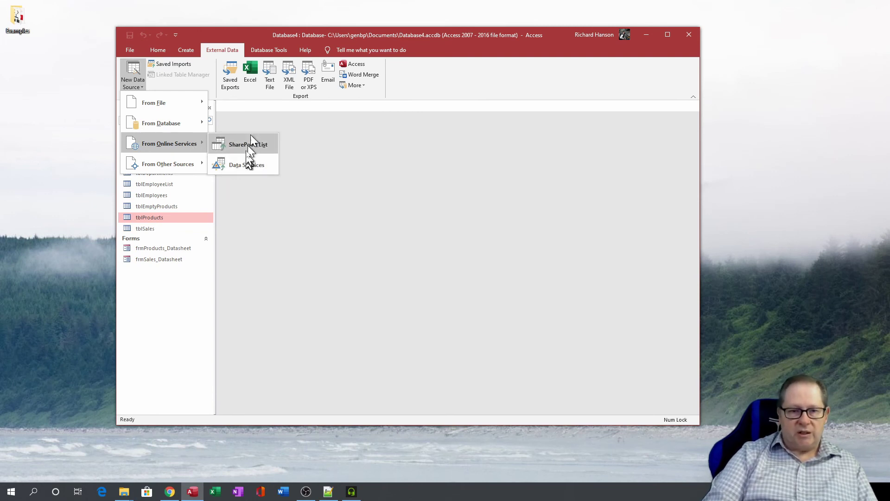
pyautogui.moveTo(172, 168)
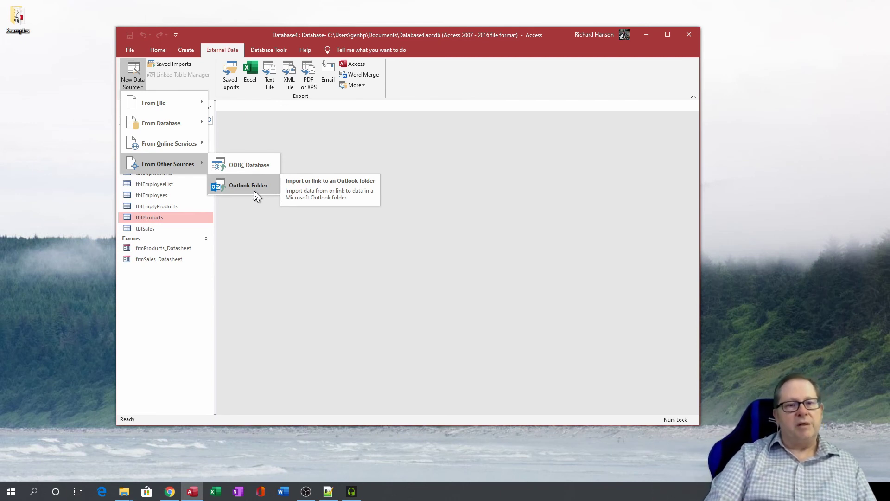
pyautogui.click(273, 278)
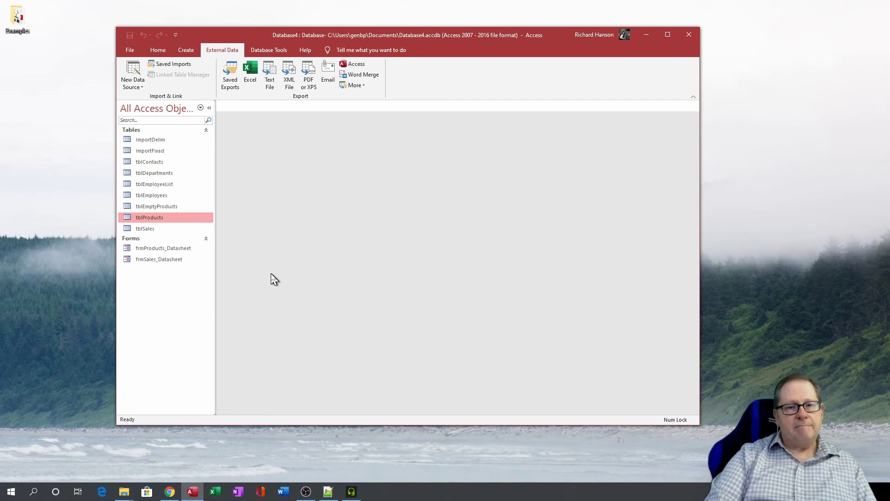
pyautogui.click(132, 84)
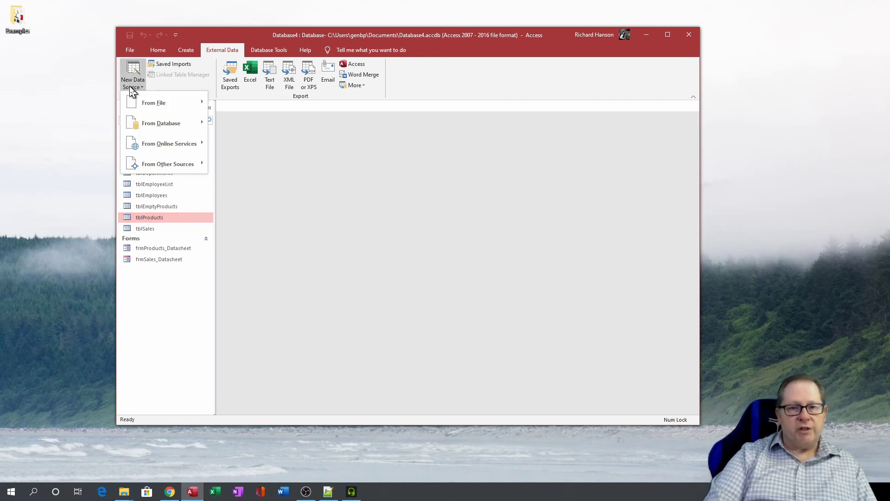
pyautogui.click(352, 256)
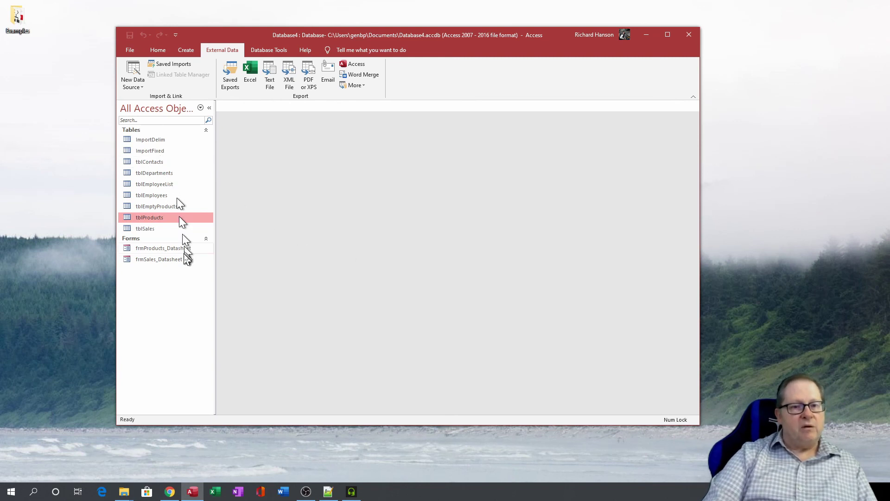
# Start exporting the table tblDepartments as an Excel workbook named tblDepartments in the Examples folder on the desktop
pyautogui.click(156, 173)
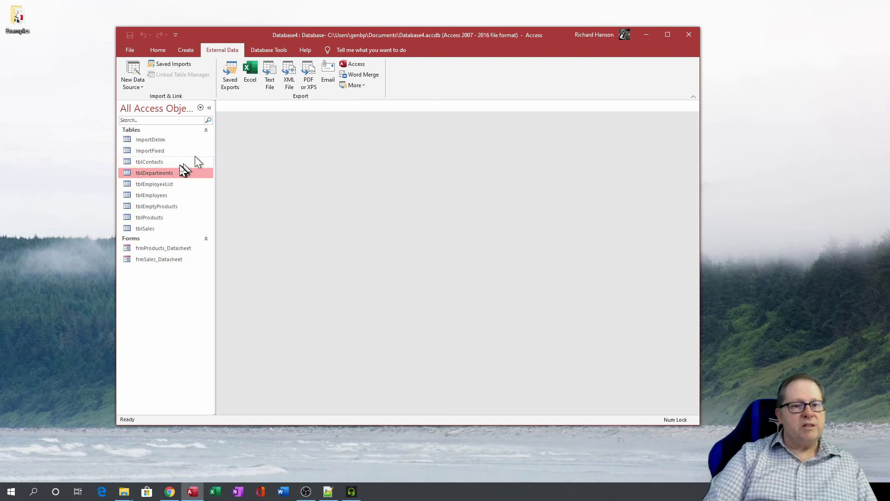
pyautogui.click(251, 70)
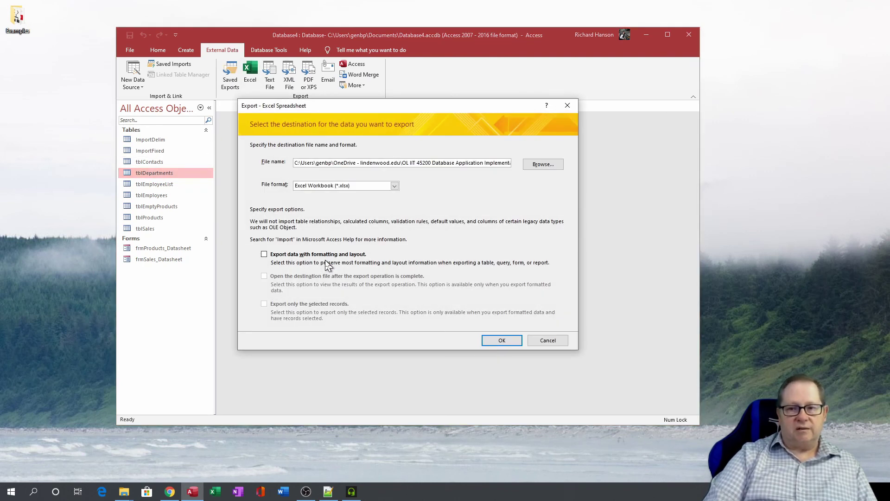
pyautogui.click(555, 168)
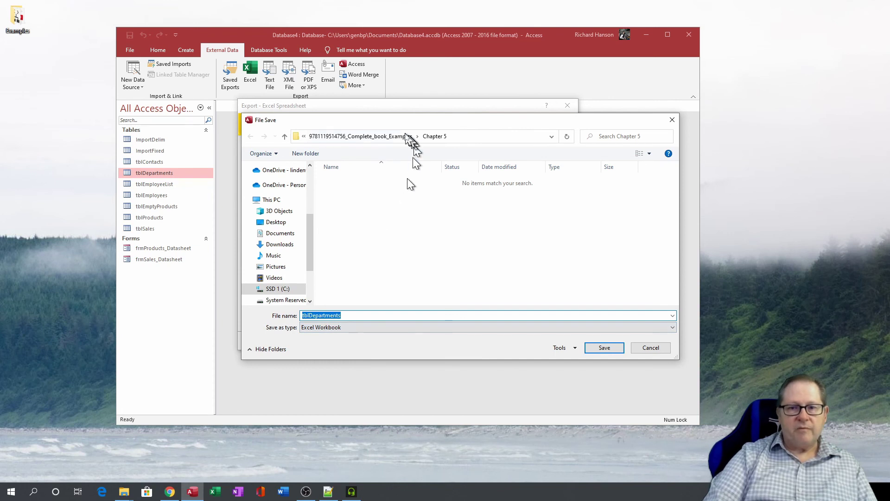
pyautogui.scroll(5, 309, 213)
pyautogui.scroll(-5, 309, 213)
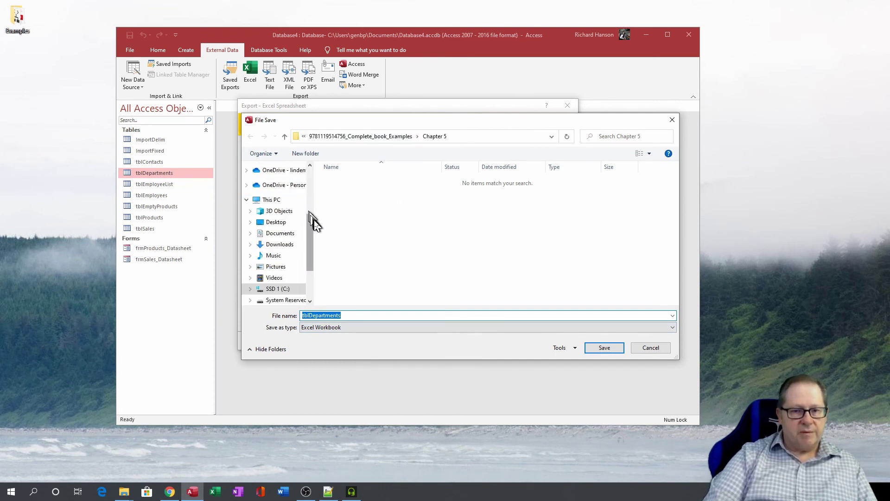
pyautogui.moveTo(312, 212); pyautogui.dragTo(311, 190)
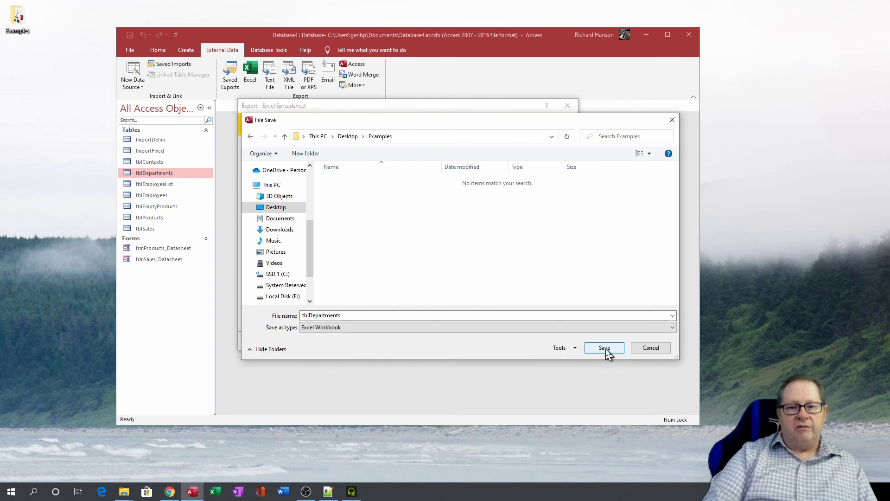
pyautogui.click(606, 351)
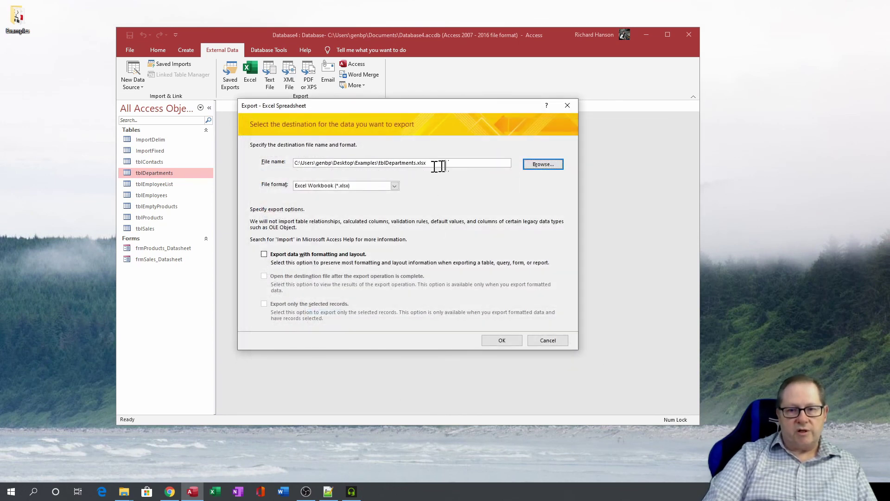
# Run the tblDepartments export without formatting and layout, and save the export steps as Export-tblDepartments
pyautogui.moveTo(438, 166); pyautogui.dragTo(378, 163)
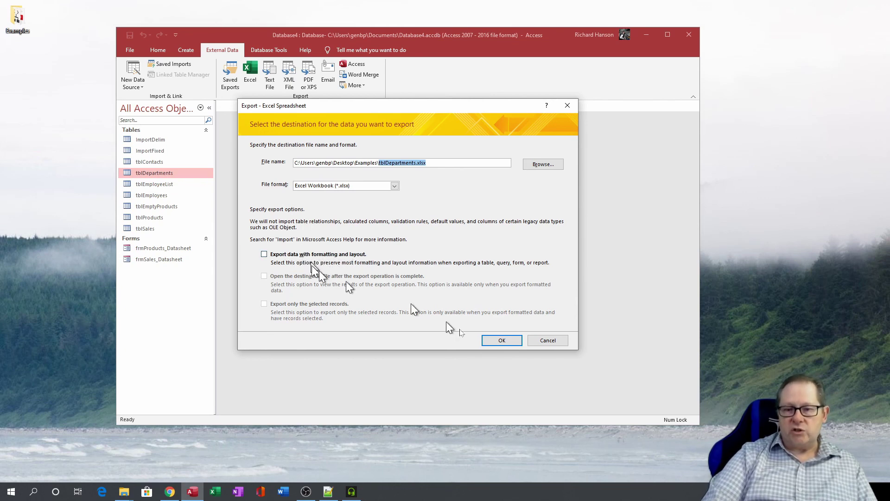
pyautogui.click(499, 341)
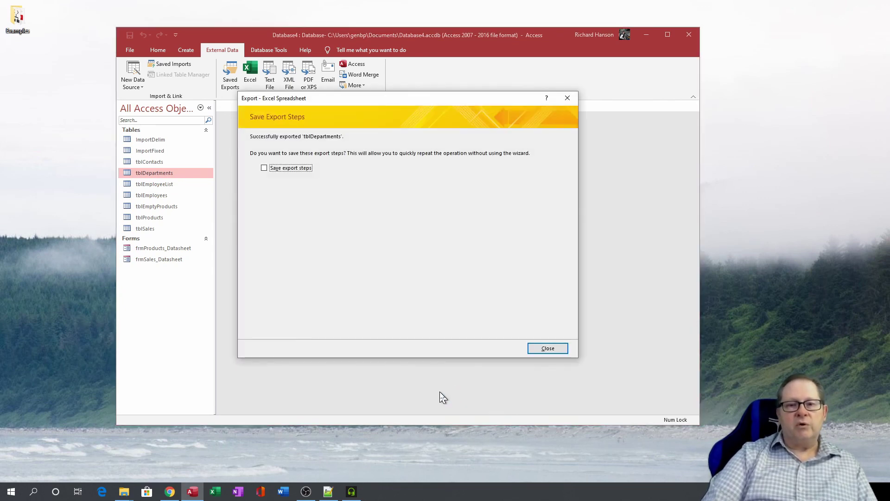
pyautogui.click(264, 167)
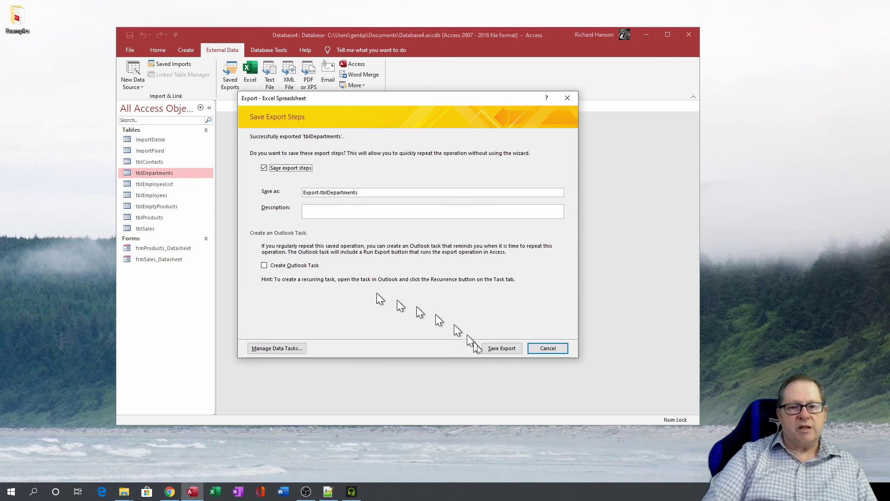
pyautogui.click(506, 349)
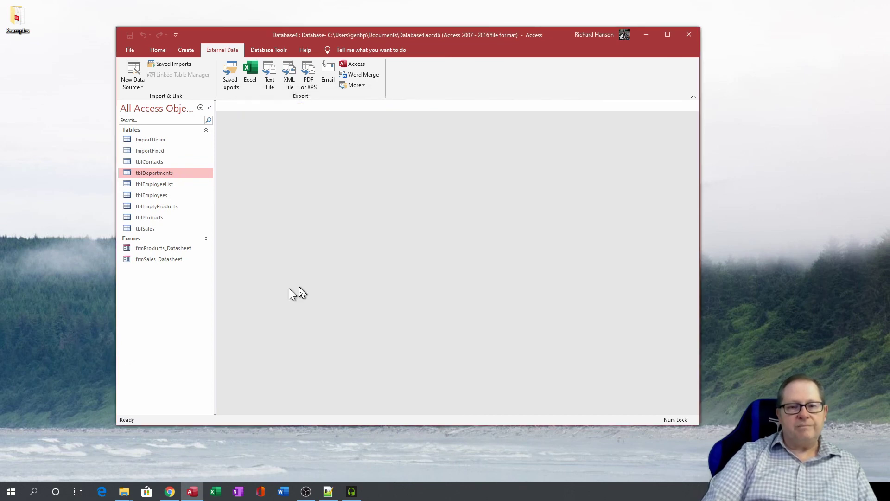
# Inspect the exported tblDepartments workbook from the Examples folder with column B fitted to its contents, then return to Access without saving changes
pyautogui.doubleClick(18, 19)
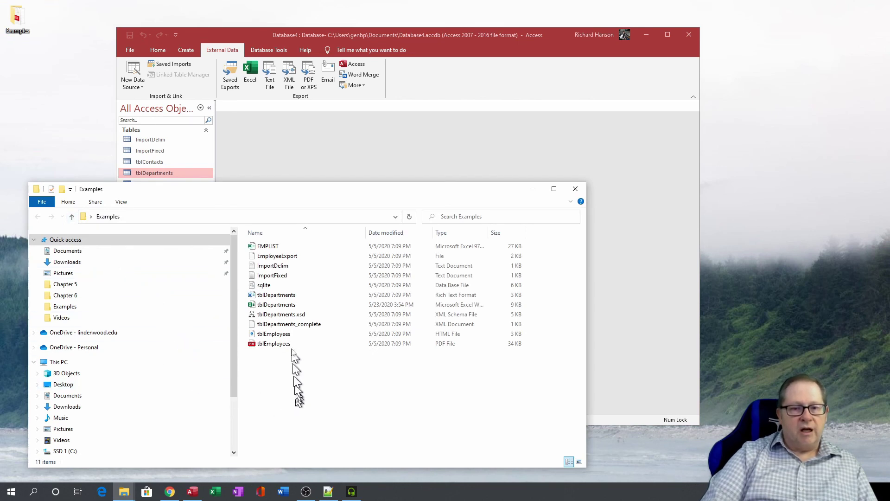
pyautogui.doubleClick(271, 305)
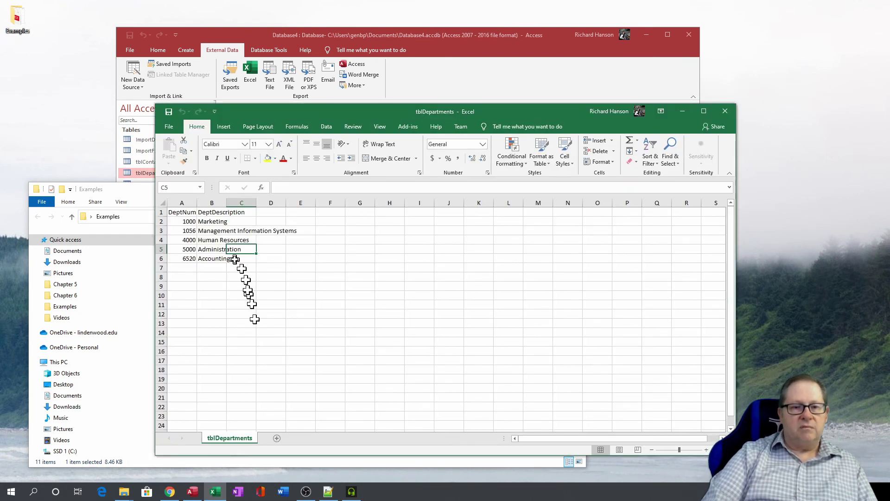
pyautogui.doubleClick(226, 203)
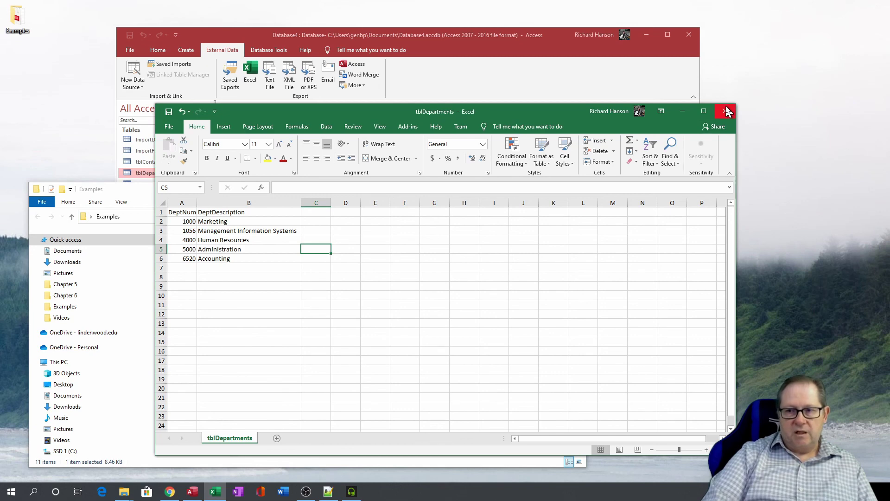
pyautogui.click(725, 111)
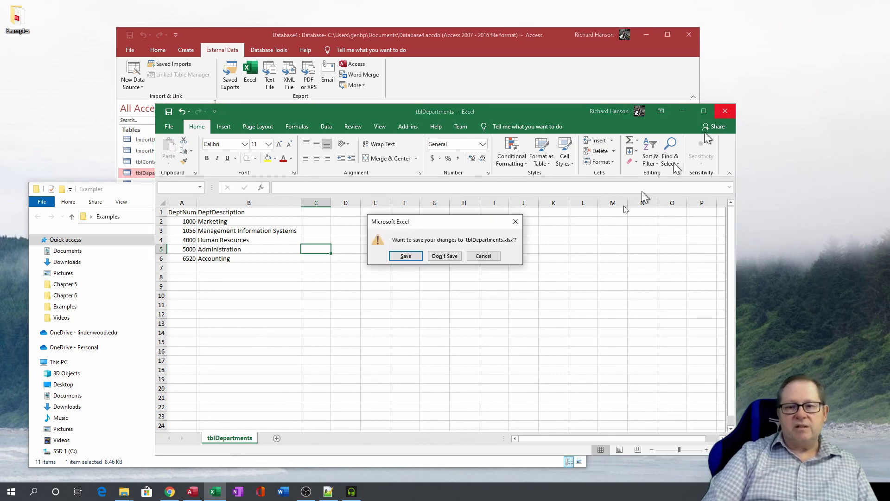
pyautogui.click(445, 255)
pyautogui.click(364, 149)
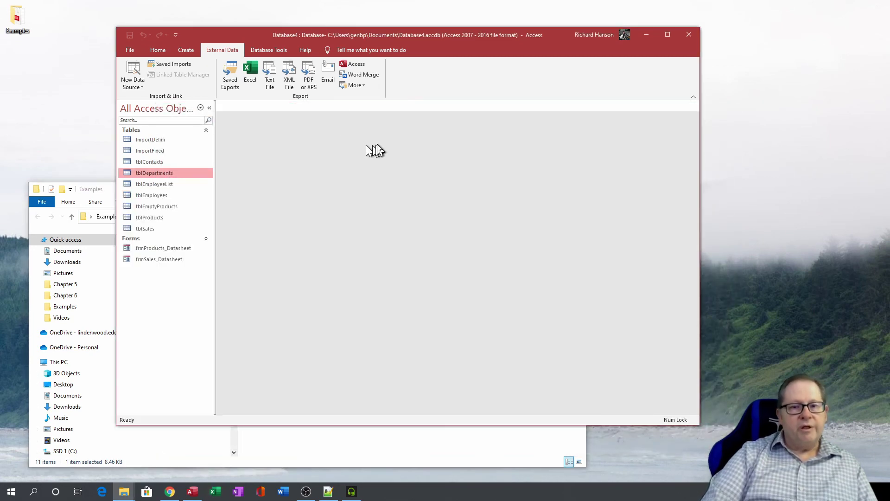